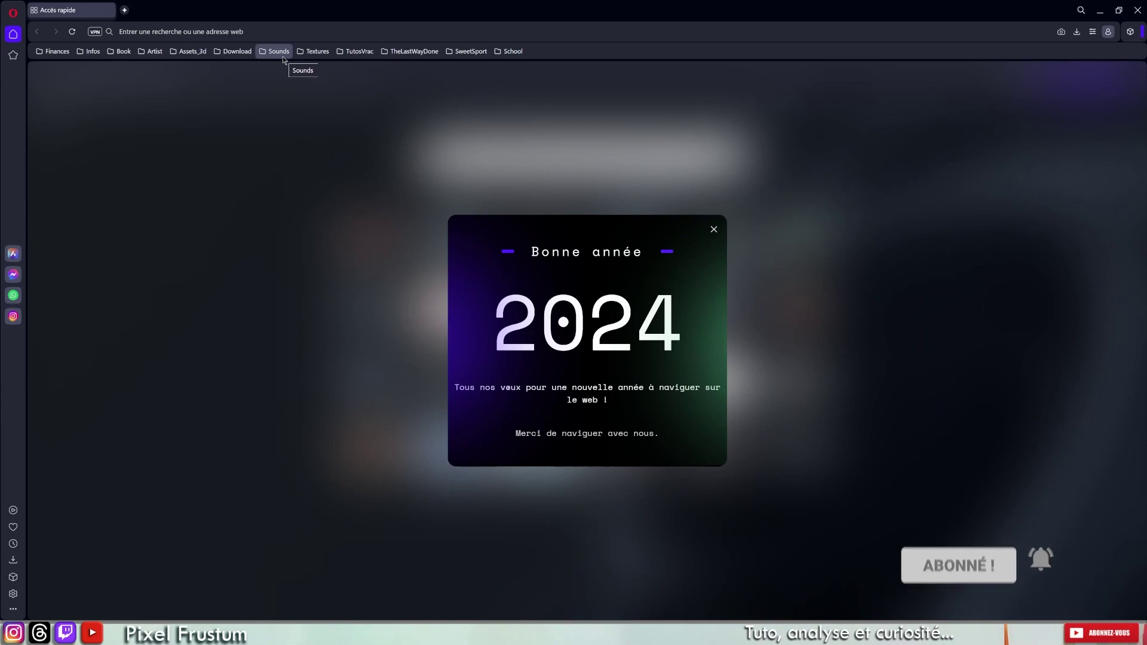
Step: Open the Substance 3D Assets library from Opera's Textures bookmark folder
{"action": "left_click", "coordinate": [314, 53]}
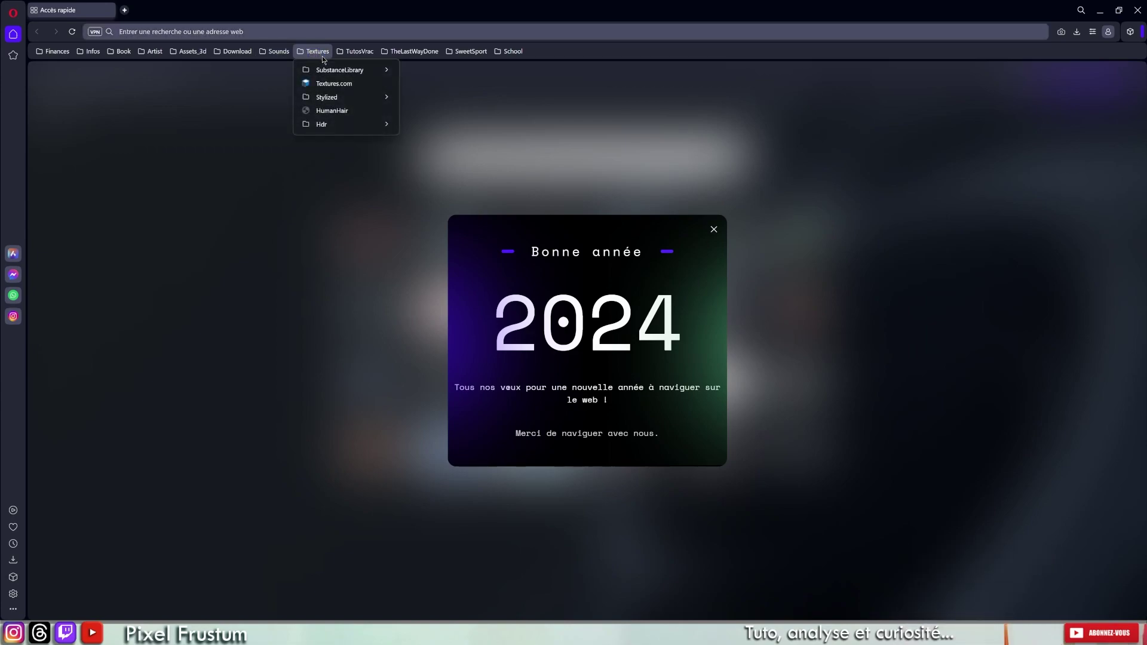
{"action": "mouse_move", "coordinate": [339, 70]}
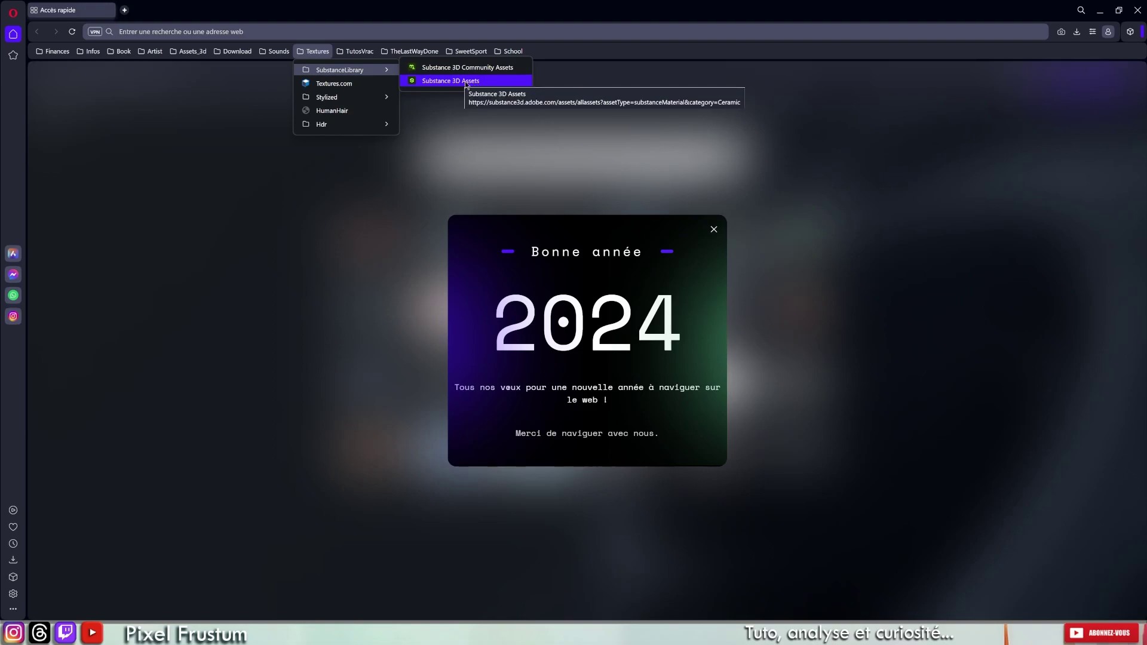
{"action": "left_click", "coordinate": [466, 81]}
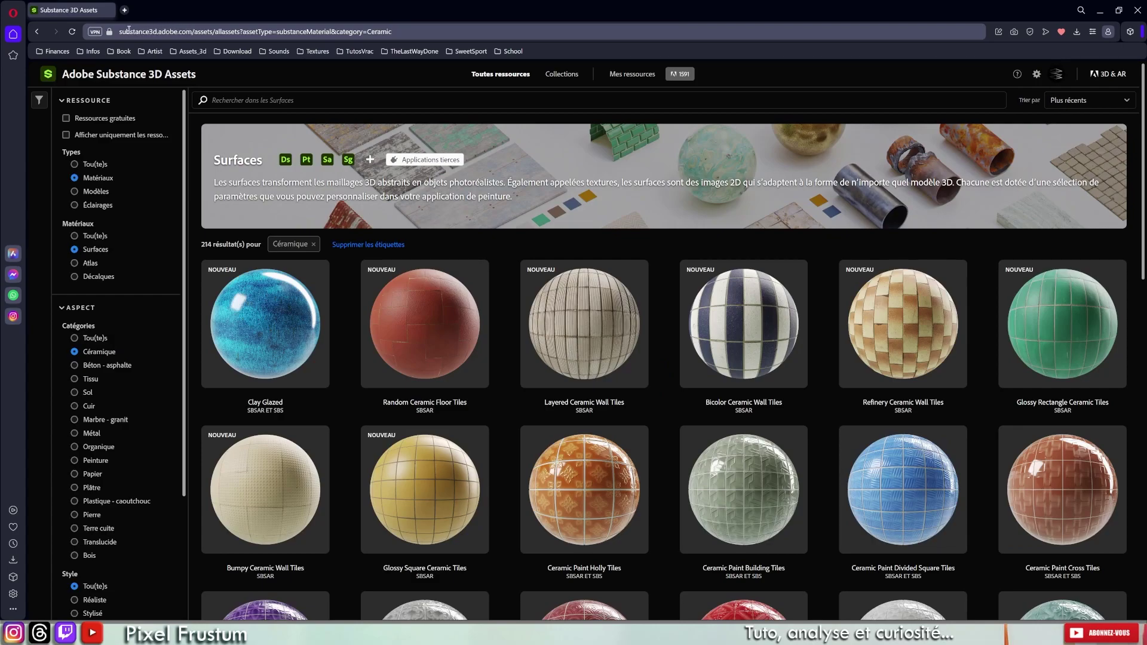
Step: Browse the Ceramic surfaces, then filter to Métal and then Plastique - caoutchouc
{"action": "left_click_drag", "start_coordinate": [120, 31], "coordinate": [193, 28]}
{"action": "scroll", "coordinate": [686, 461], "scroll_direction": "down", "scroll_amount": 1}
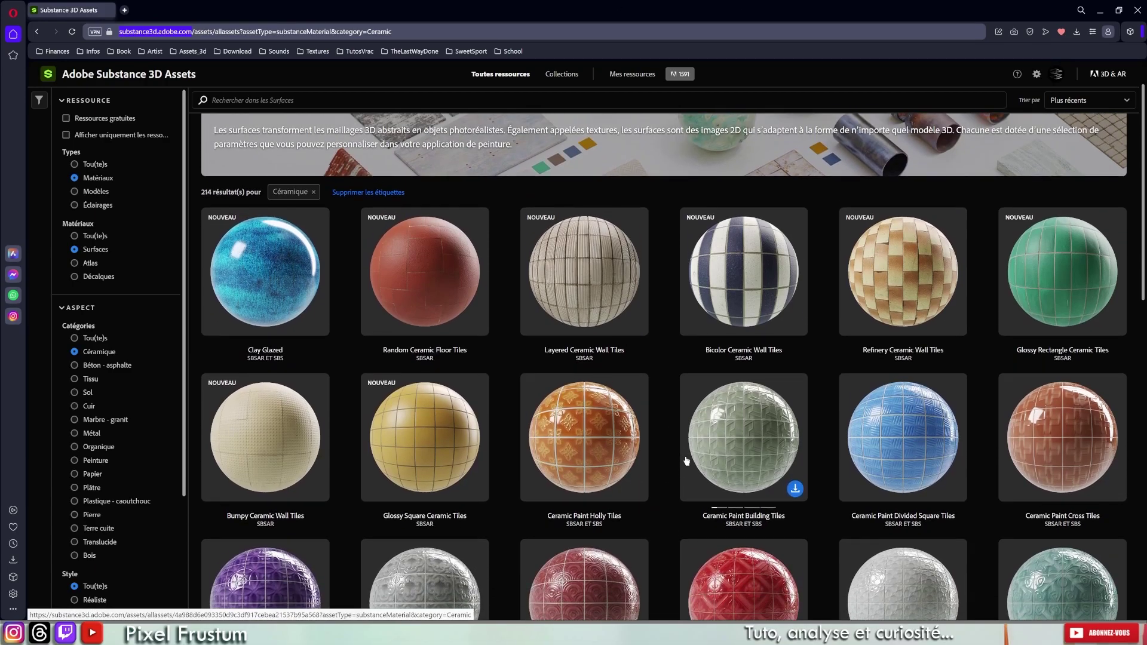
{"action": "scroll", "coordinate": [687, 461], "scroll_direction": "down", "scroll_amount": 2}
{"action": "scroll", "coordinate": [686, 455], "scroll_direction": "down", "scroll_amount": 2}
{"action": "scroll", "coordinate": [685, 454], "scroll_direction": "down", "scroll_amount": 3}
{"action": "scroll", "coordinate": [686, 454], "scroll_direction": "up", "scroll_amount": 4}
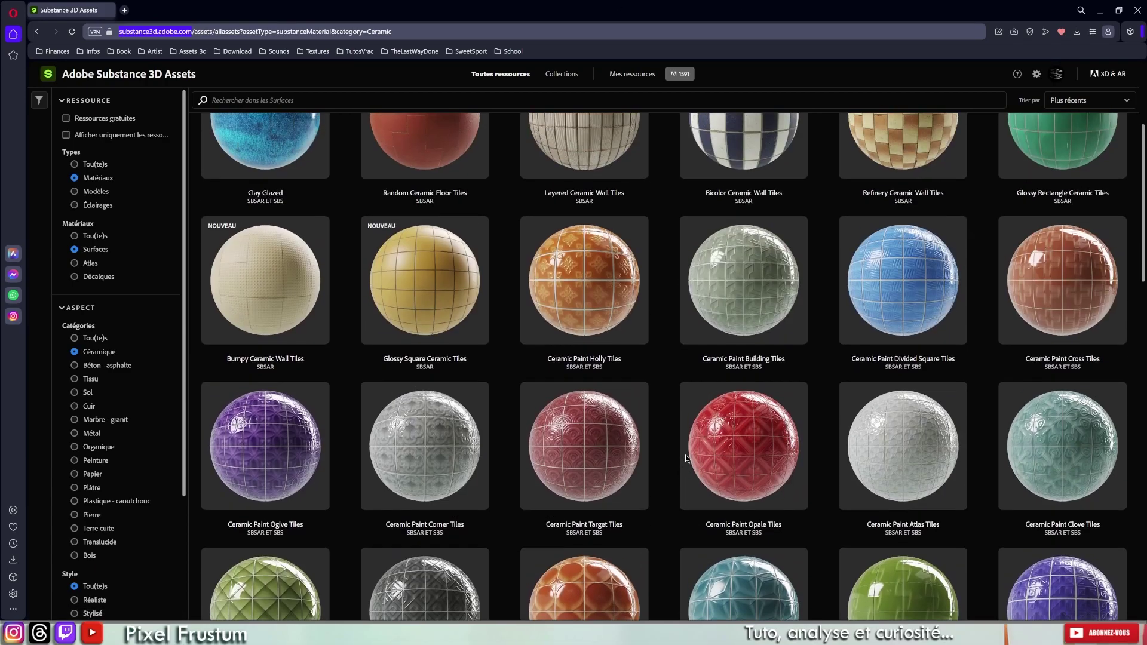
{"action": "scroll", "coordinate": [686, 454], "scroll_direction": "up", "scroll_amount": 4}
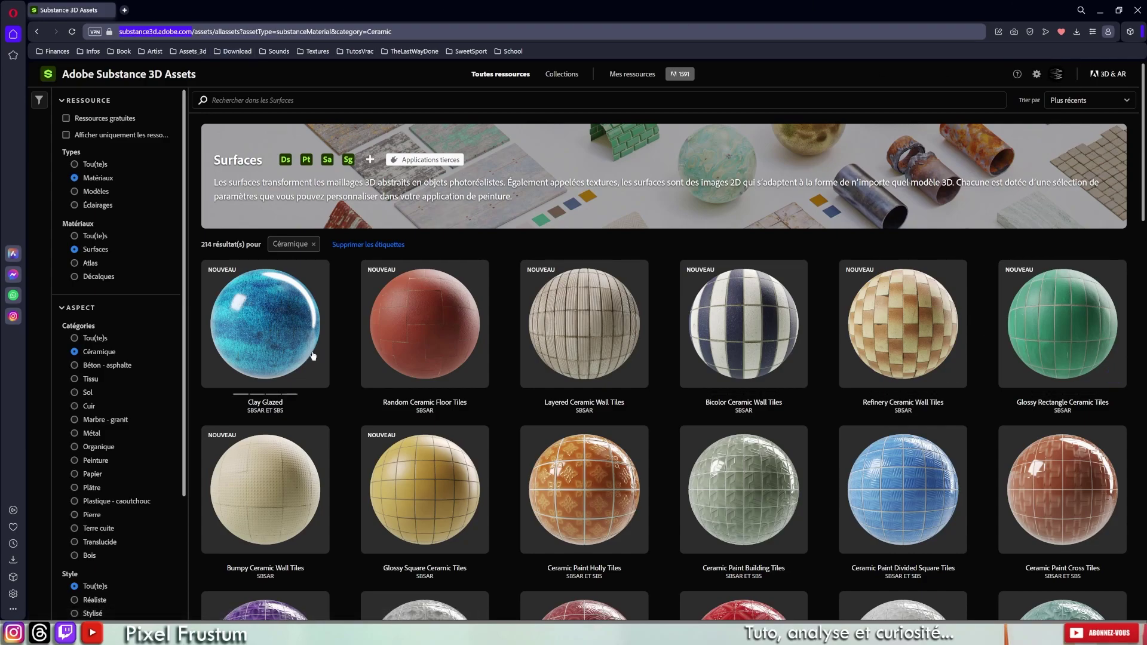
{"action": "scroll", "coordinate": [69, 326], "scroll_direction": "down", "scroll_amount": 3}
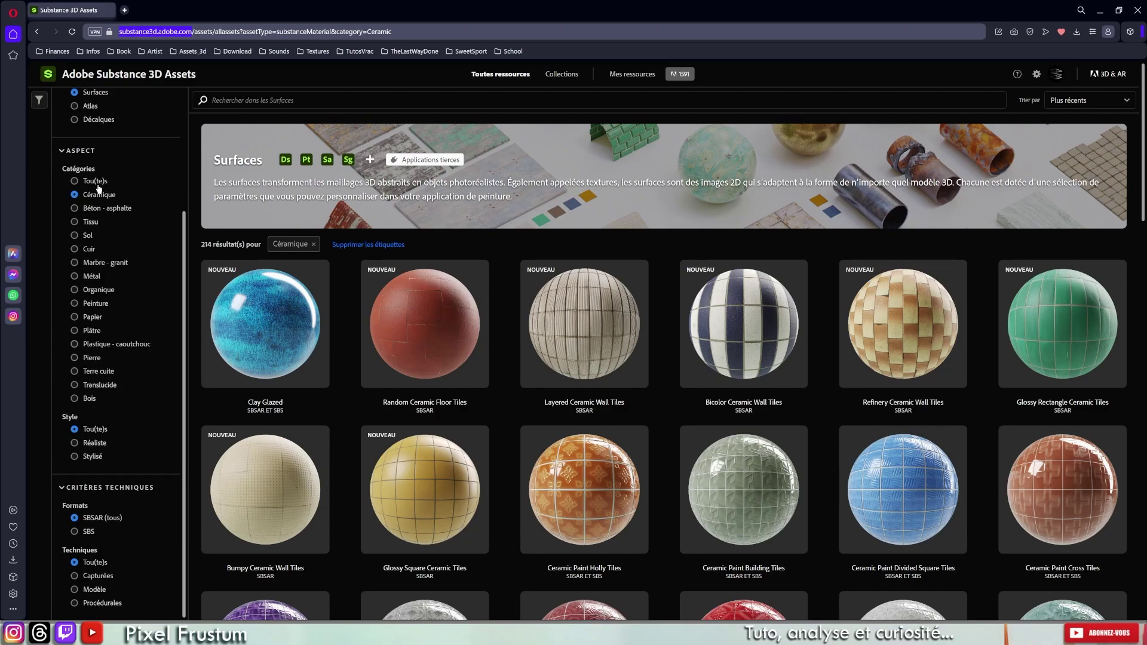
{"action": "left_click", "coordinate": [74, 276]}
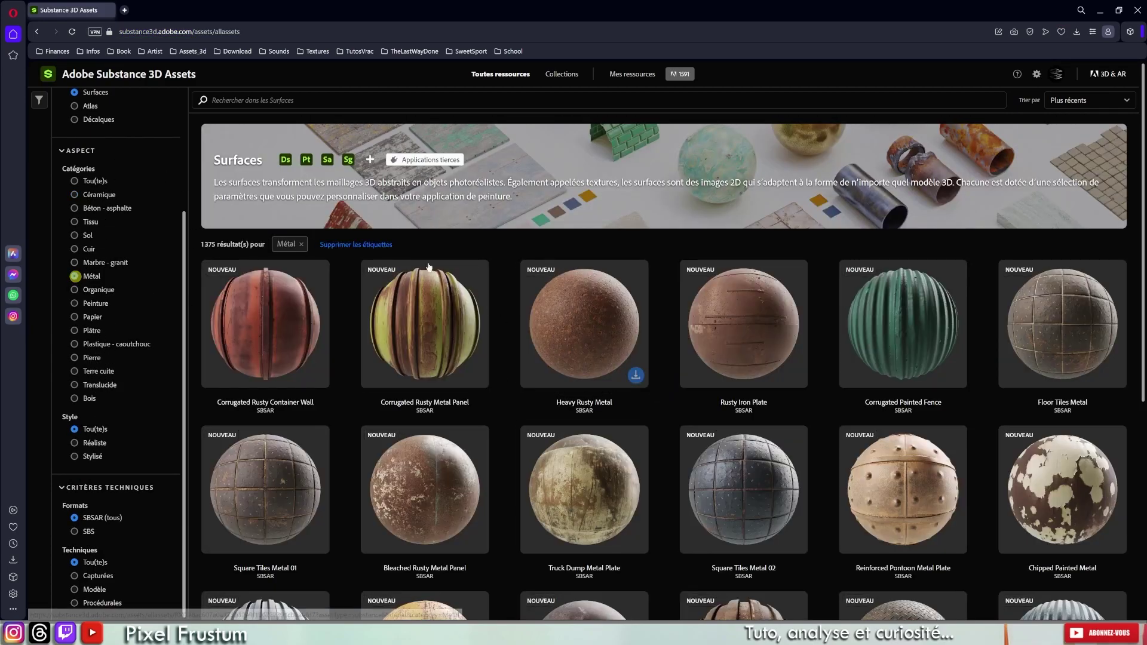
{"action": "left_click", "coordinate": [99, 344]}
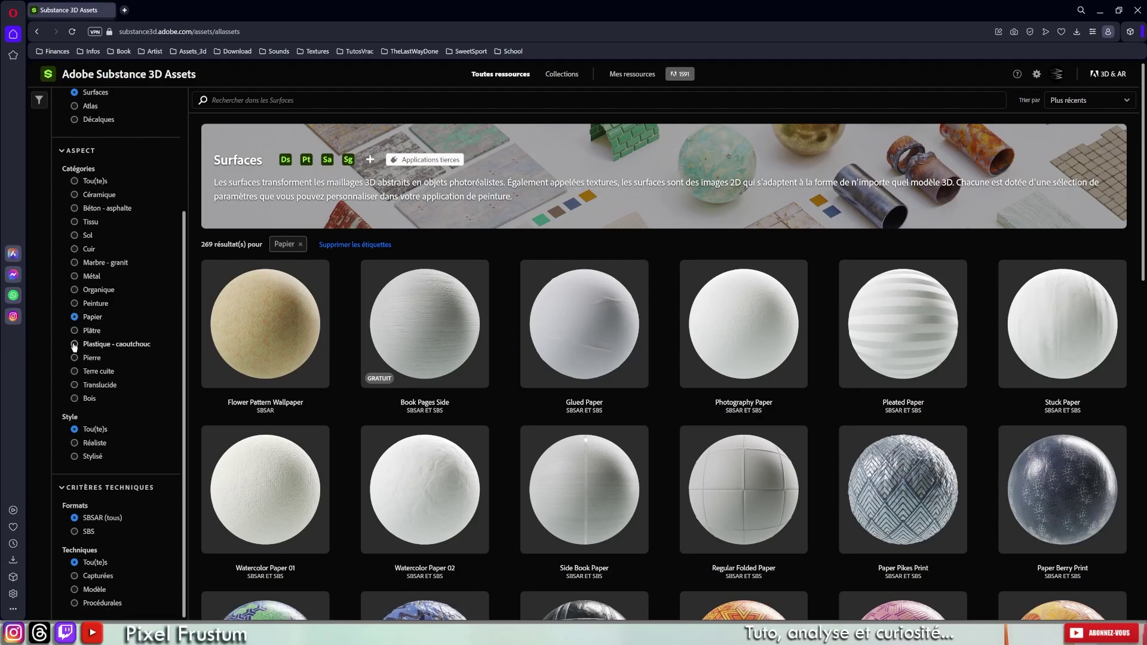
Step: Scroll the 858 plastic-rubber surfaces, then open Substance 3D Community Assets from the Textures bookmarks
{"action": "scroll", "coordinate": [625, 369], "scroll_direction": "down", "scroll_amount": 5}
{"action": "scroll", "coordinate": [657, 383], "scroll_direction": "down", "scroll_amount": 5}
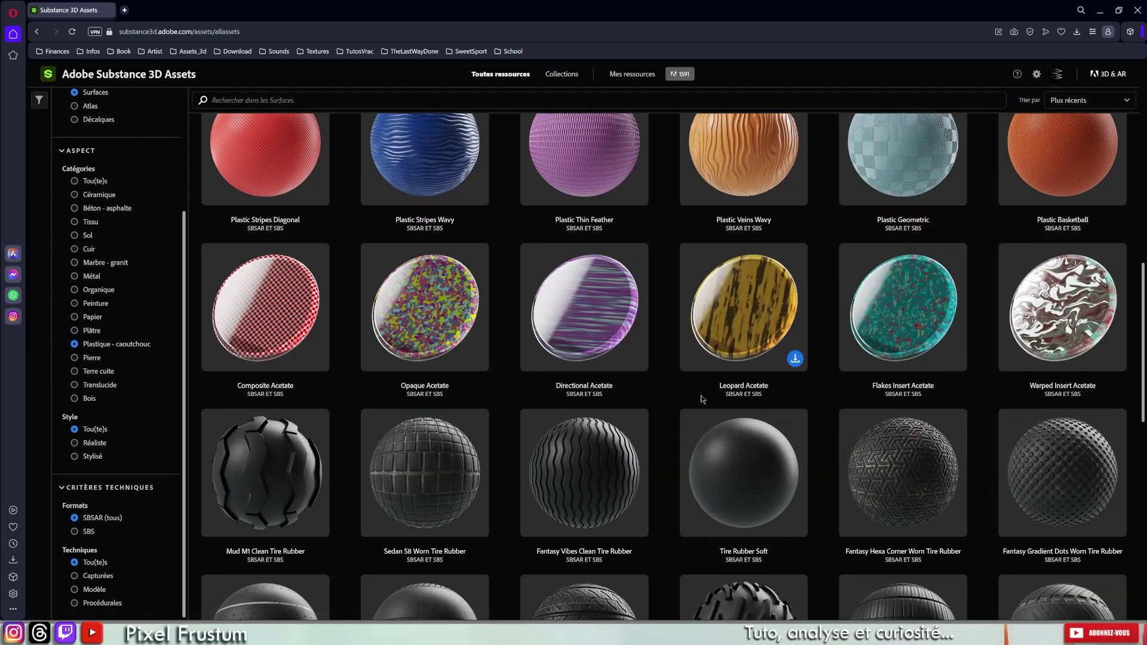
{"action": "scroll", "coordinate": [700, 394], "scroll_direction": "down", "scroll_amount": 5}
{"action": "scroll", "coordinate": [700, 393], "scroll_direction": "up", "scroll_amount": 10}
{"action": "scroll", "coordinate": [701, 393], "scroll_direction": "up", "scroll_amount": 5}
{"action": "scroll", "coordinate": [700, 394], "scroll_direction": "up", "scroll_amount": 3}
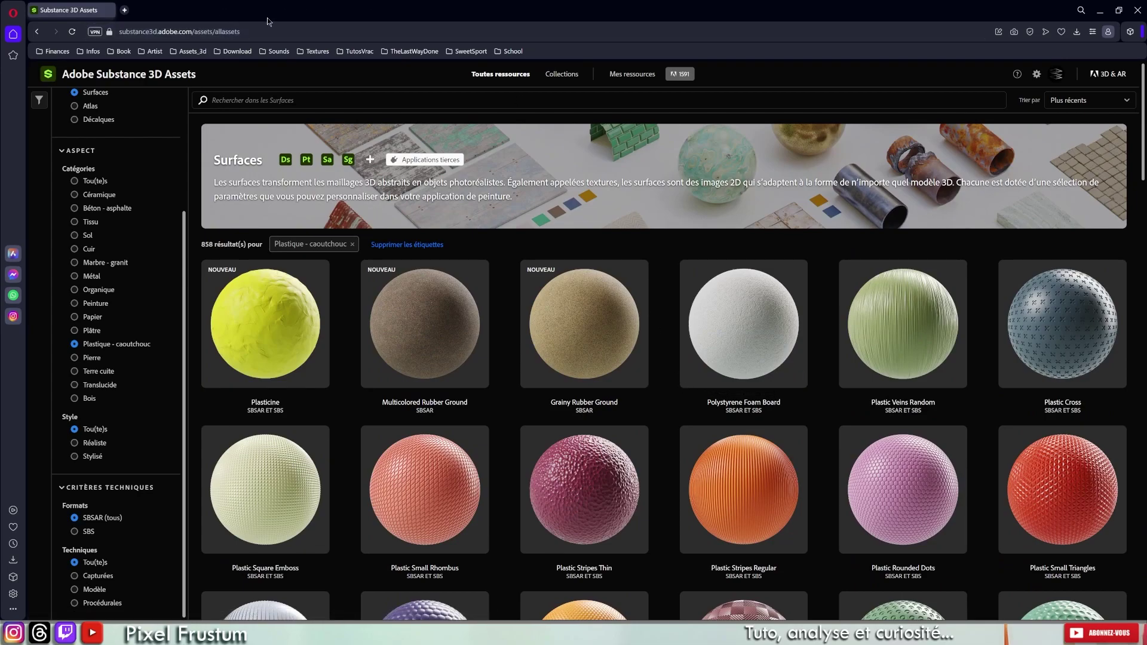
{"action": "left_click", "coordinate": [315, 52]}
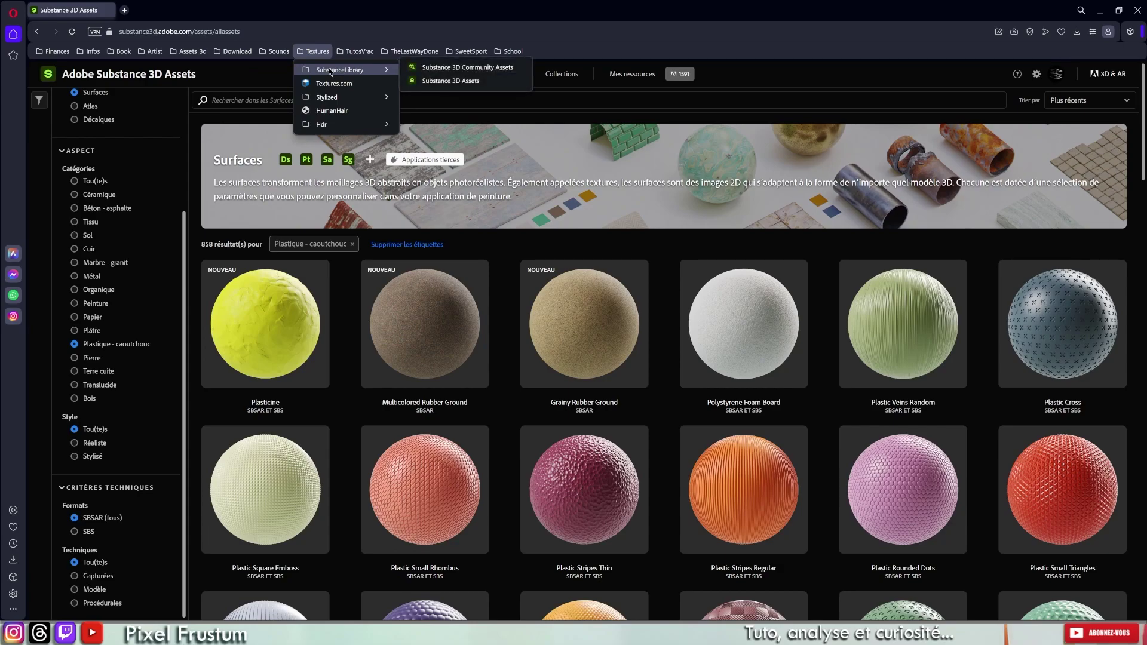
{"action": "mouse_move", "coordinate": [340, 70]}
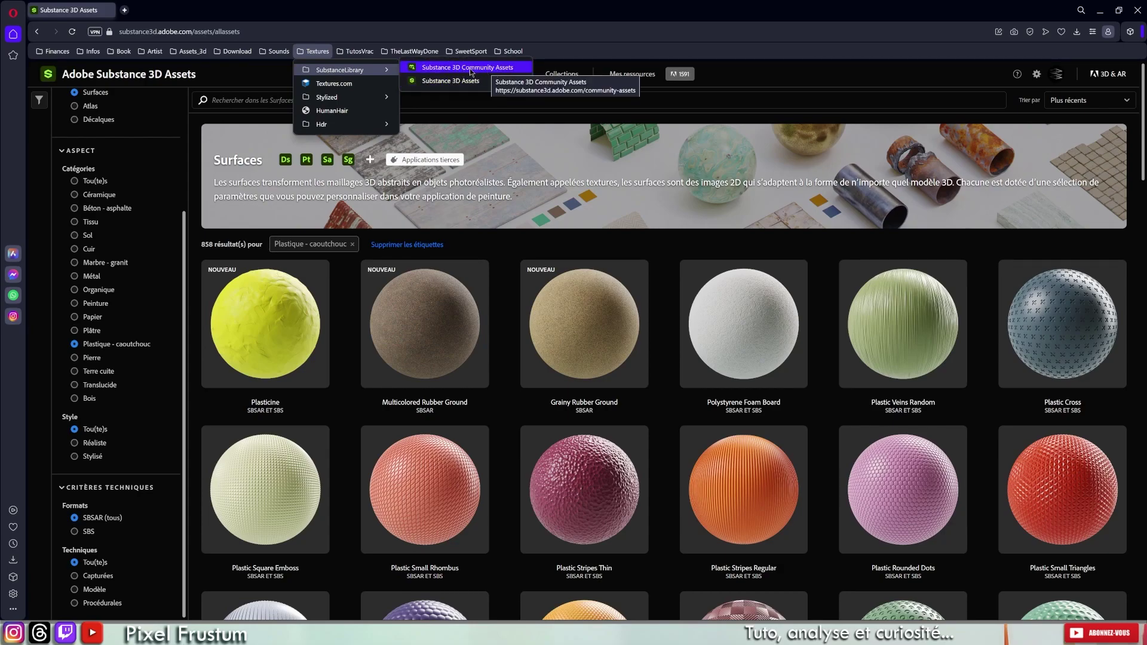
{"action": "left_click", "coordinate": [471, 70]}
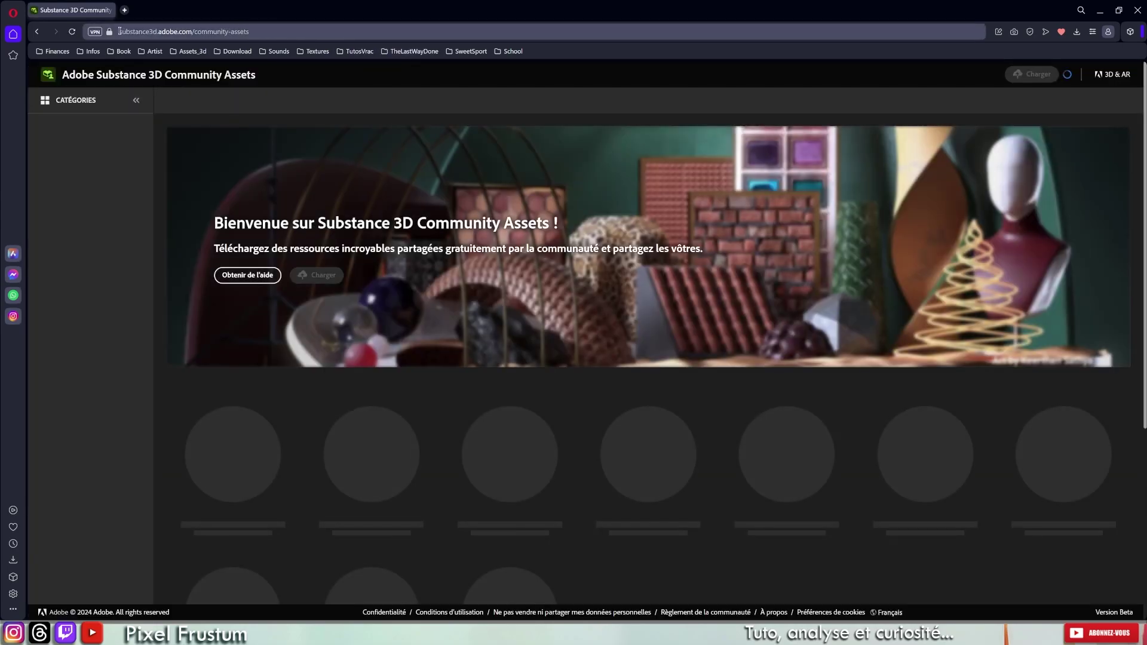
Step: Filter Community Assets to Béton materials and scroll through the 47 concrete results
{"action": "left_click", "coordinate": [249, 28]}
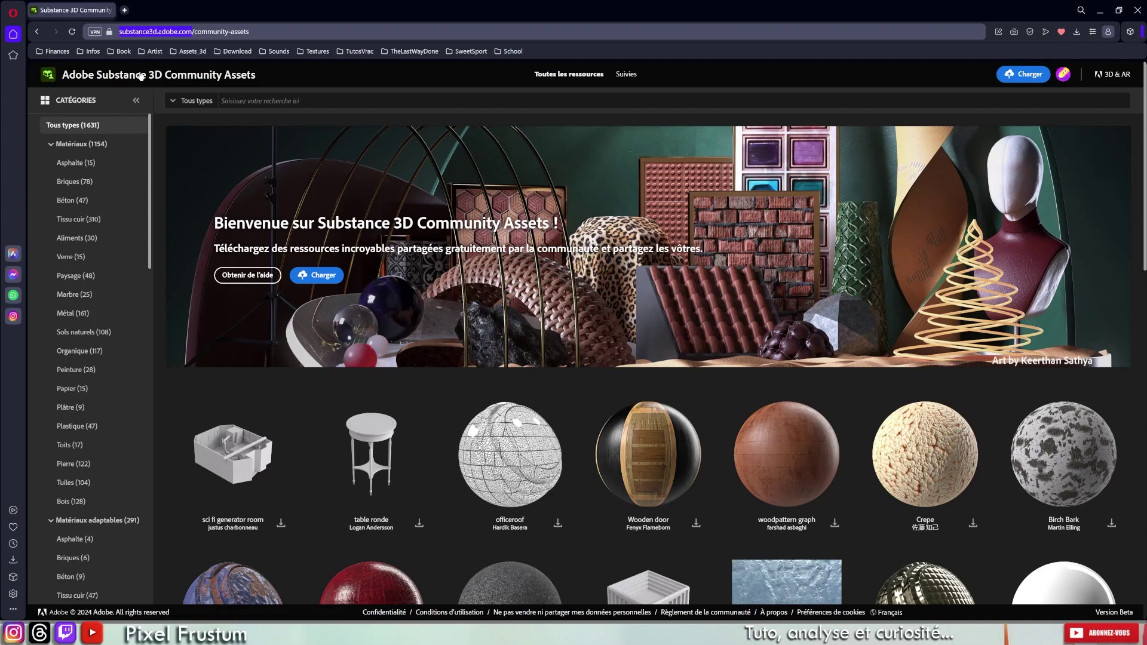
{"action": "scroll", "coordinate": [373, 377], "scroll_direction": "down", "scroll_amount": 5}
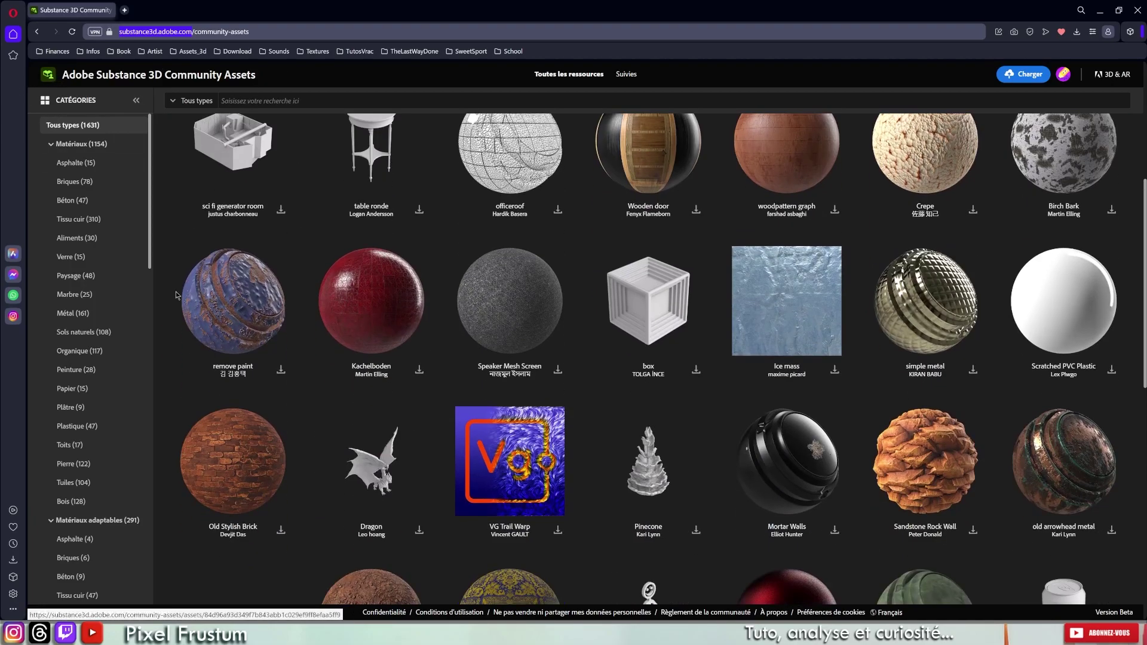
{"action": "scroll", "coordinate": [77, 295], "scroll_direction": "up", "scroll_amount": 3}
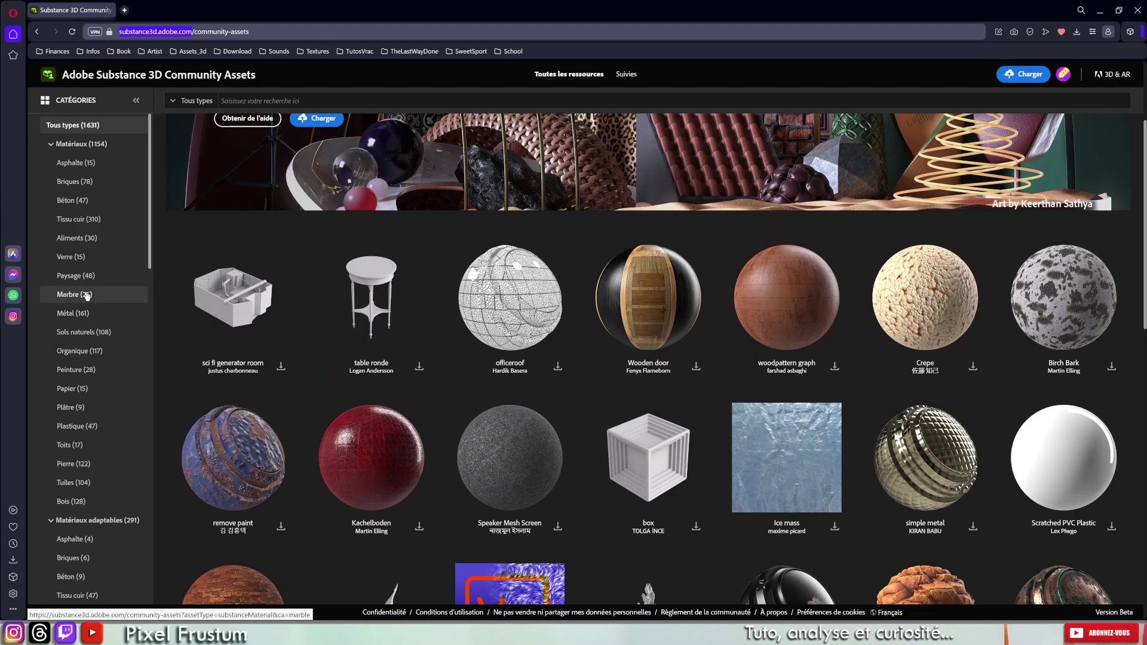
{"action": "scroll", "coordinate": [86, 295], "scroll_direction": "up", "scroll_amount": 1}
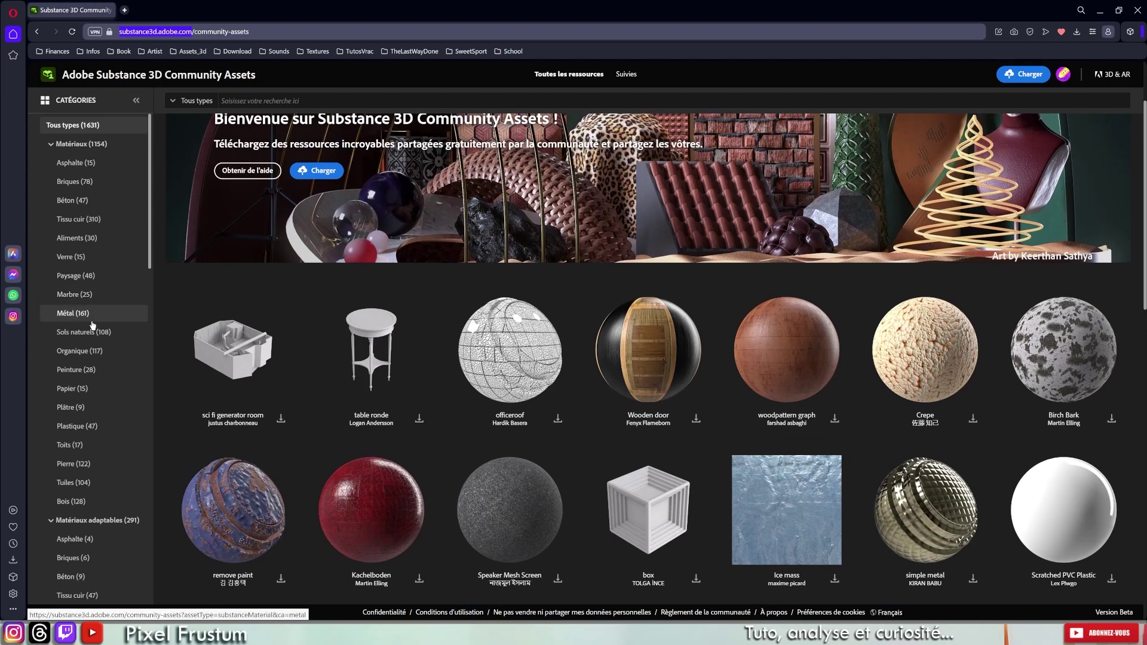
{"action": "left_click", "coordinate": [70, 200]}
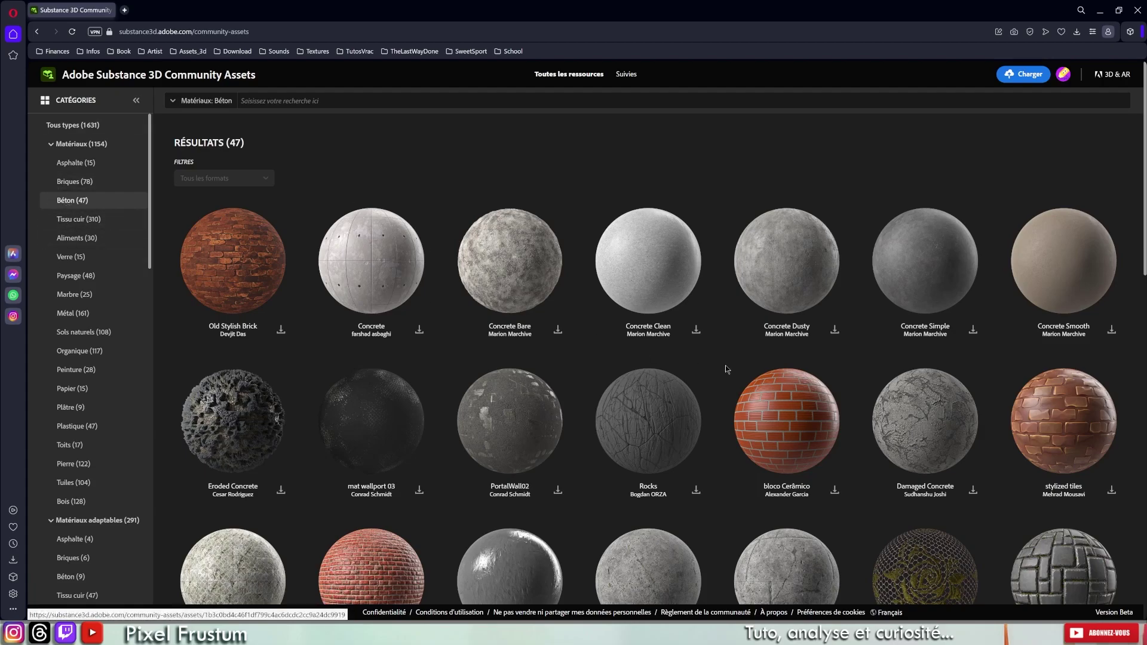
{"action": "scroll", "coordinate": [629, 352], "scroll_direction": "down", "scroll_amount": 2}
{"action": "scroll", "coordinate": [629, 352], "scroll_direction": "down", "scroll_amount": 5}
{"action": "scroll", "coordinate": [629, 352], "scroll_direction": "down", "scroll_amount": 2}
{"action": "scroll", "coordinate": [629, 351], "scroll_direction": "down", "scroll_amount": 2}
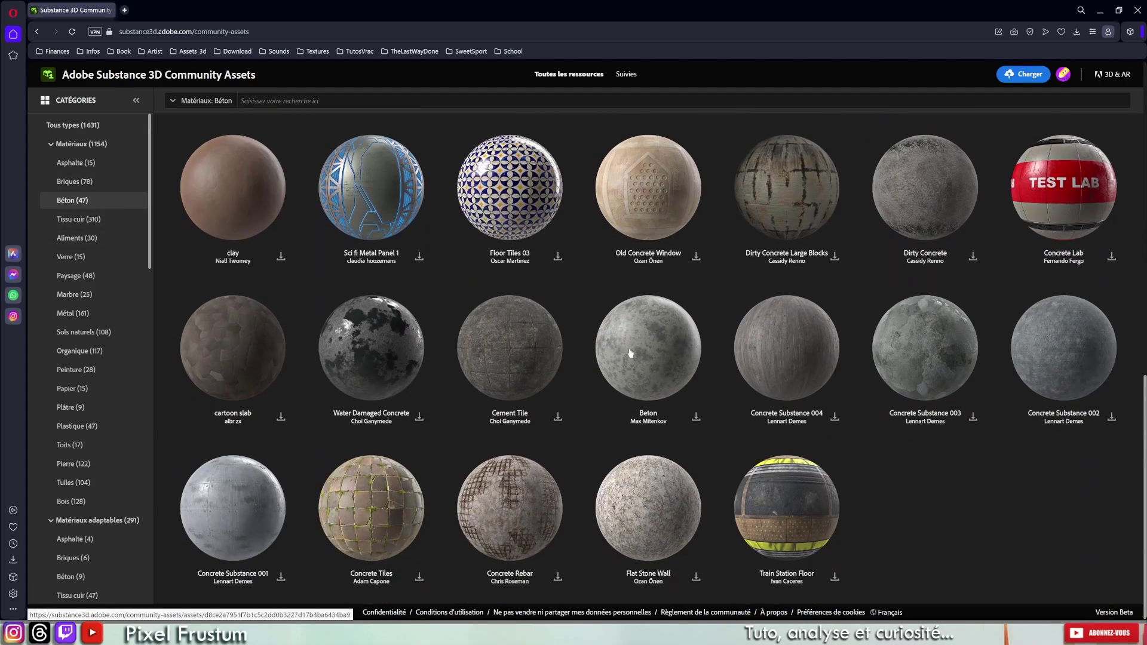
{"action": "scroll", "coordinate": [812, 442], "scroll_direction": "up", "scroll_amount": 5}
{"action": "scroll", "coordinate": [812, 441], "scroll_direction": "up", "scroll_amount": 5}
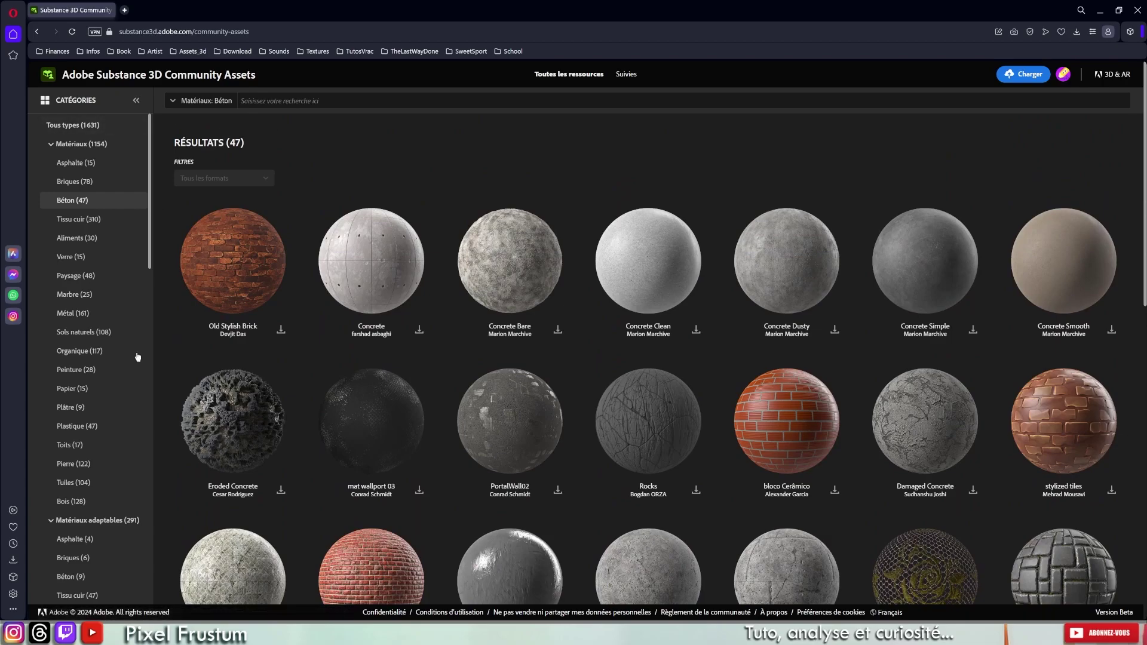
Step: Browse Métal, Organique and Toits materials, then adaptable Béton, Aliments, Marbre and Organique
{"action": "left_click", "coordinate": [68, 311]}
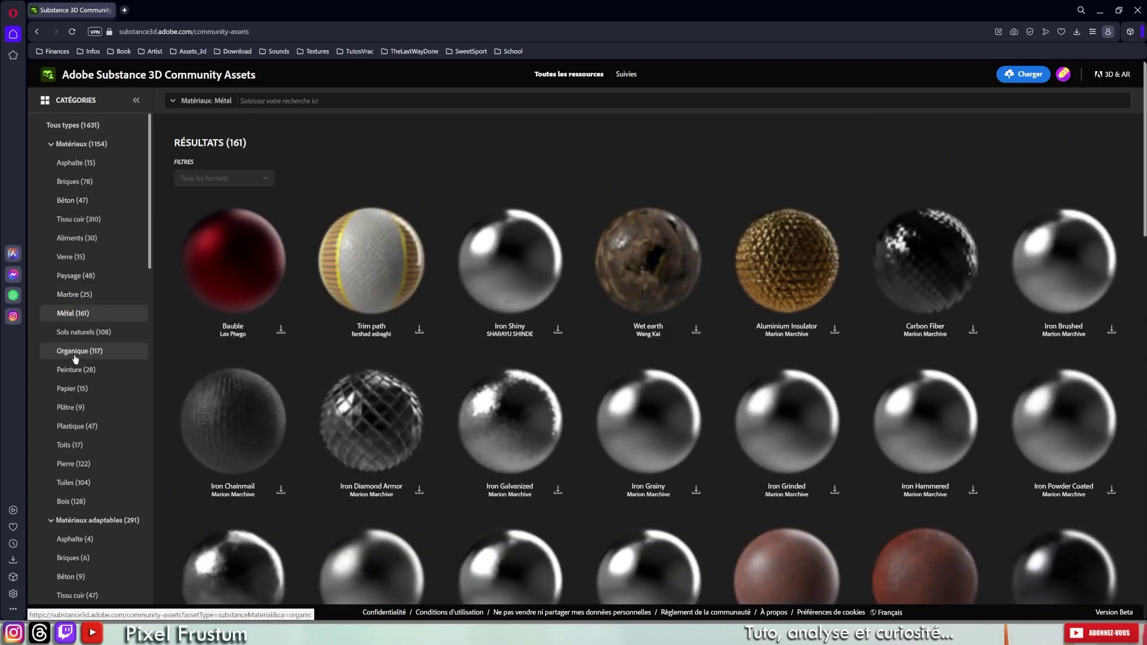
{"action": "left_click", "coordinate": [74, 353]}
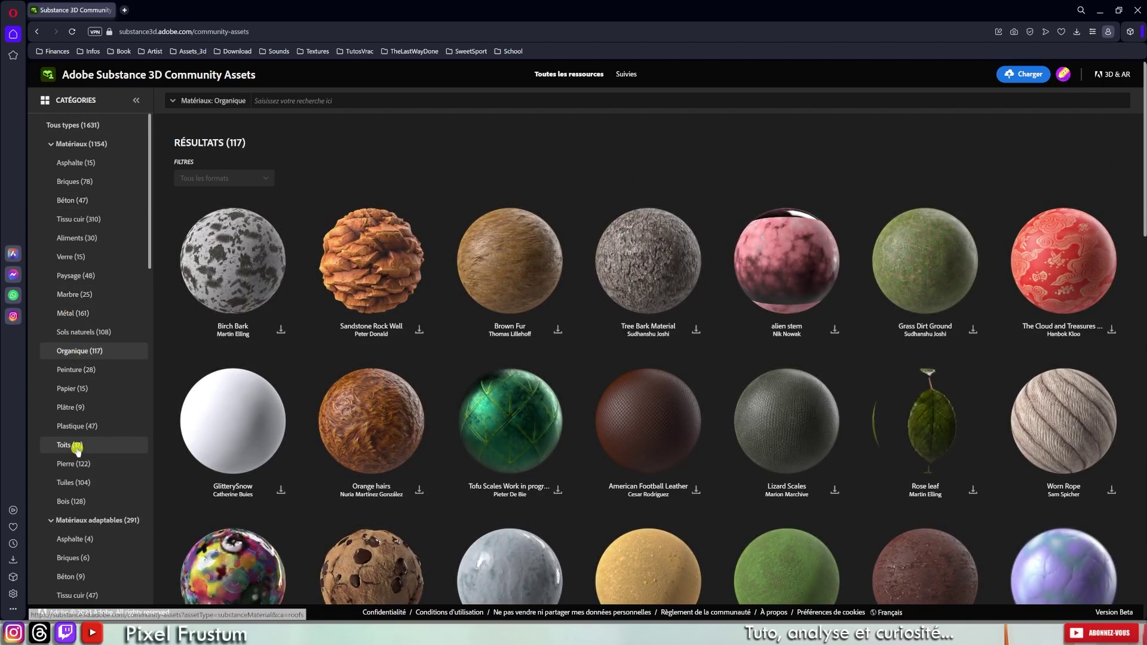
{"action": "left_click", "coordinate": [77, 446]}
{"action": "scroll", "coordinate": [90, 430], "scroll_direction": "down", "scroll_amount": 5}
{"action": "left_click", "coordinate": [86, 261]}
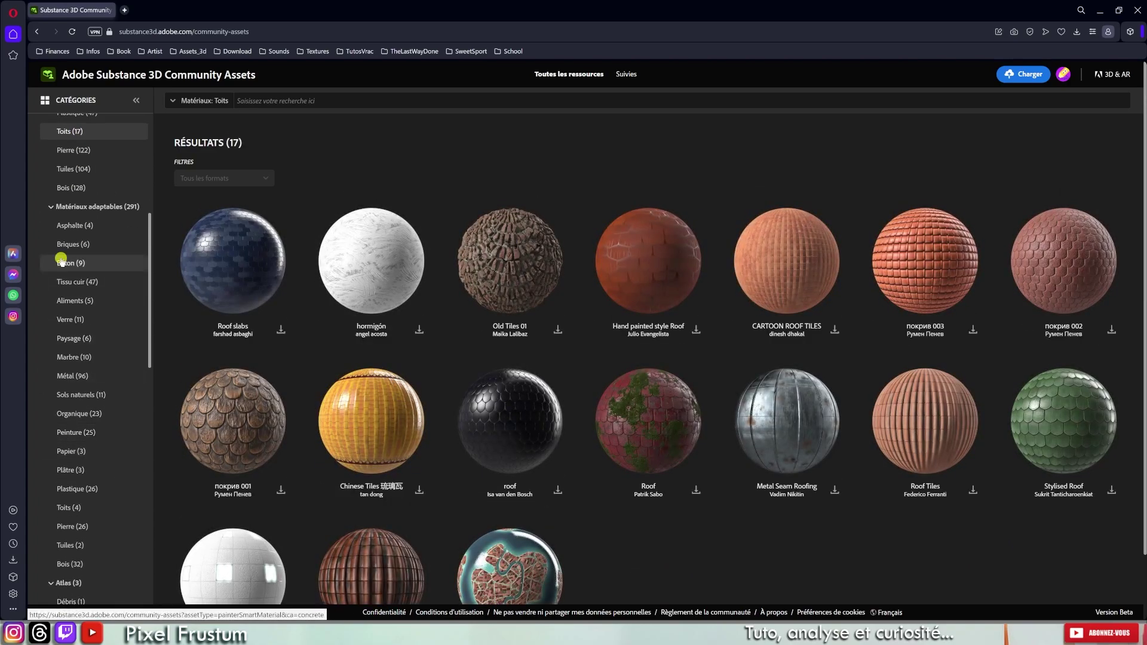
{"action": "left_click", "coordinate": [71, 302]}
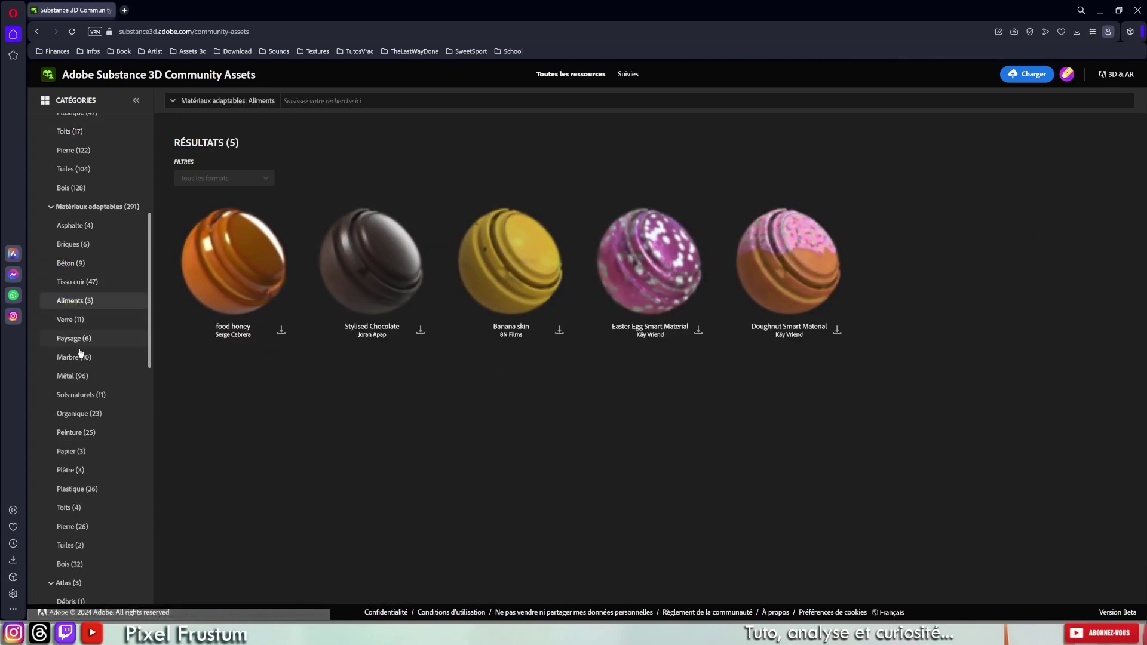
{"action": "left_click", "coordinate": [80, 356]}
{"action": "left_click", "coordinate": [80, 412]}
{"action": "scroll", "coordinate": [84, 418], "scroll_direction": "down", "scroll_amount": 3}
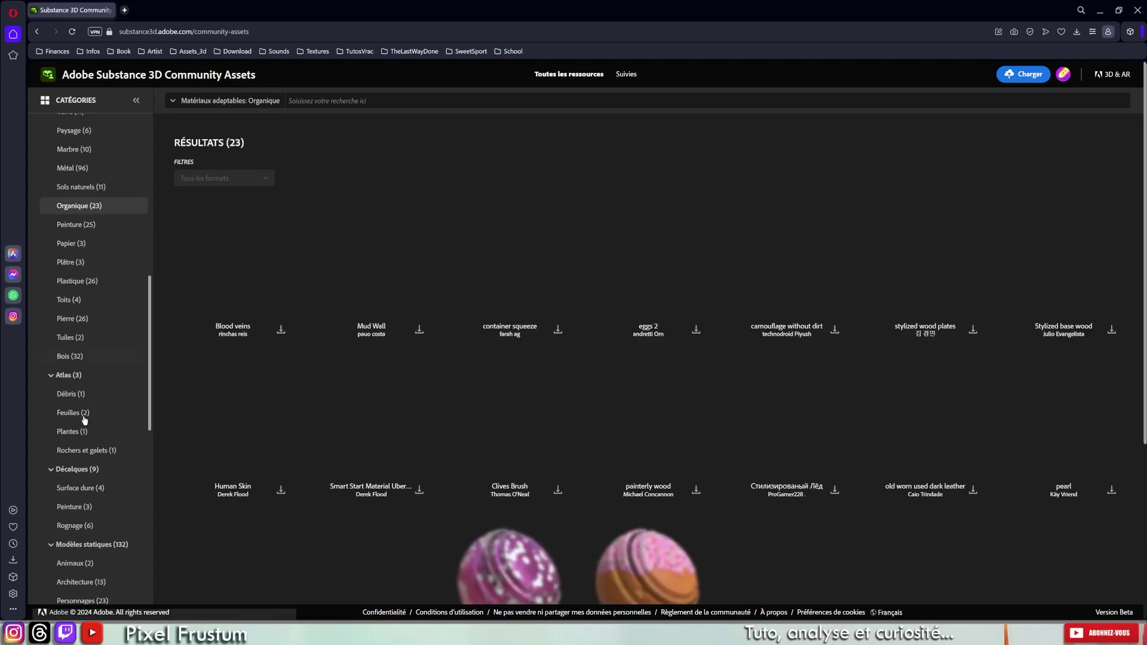
{"action": "scroll", "coordinate": [84, 418], "scroll_direction": "down", "scroll_amount": 4}
{"action": "scroll", "coordinate": [84, 416], "scroll_direction": "up", "scroll_amount": 2}
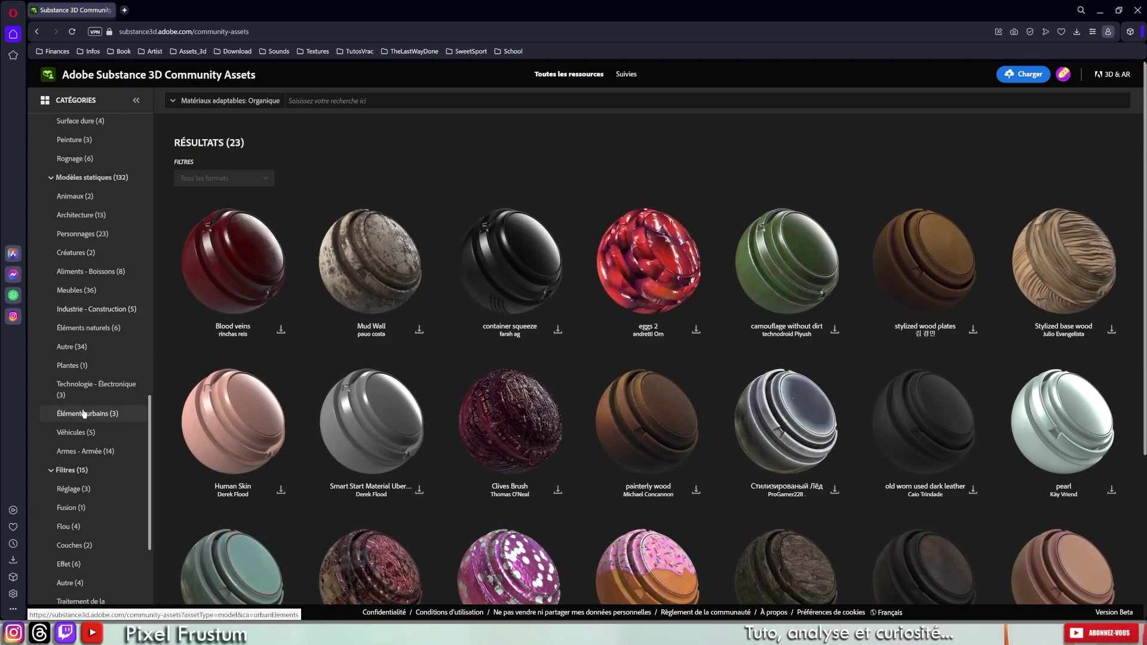
Step: Cycle through static-model categories, settling on Créatures (2 models) with the sidebar scrolled to top
{"action": "left_click", "coordinate": [79, 406]}
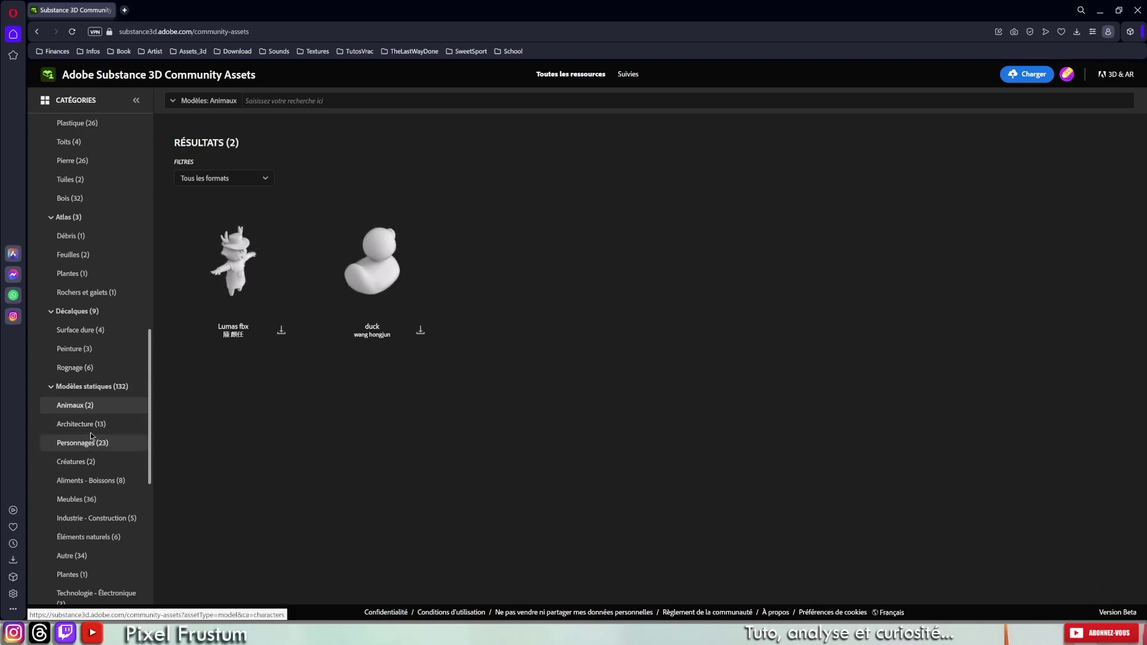
{"action": "left_click", "coordinate": [77, 425]}
{"action": "left_click", "coordinate": [80, 445]}
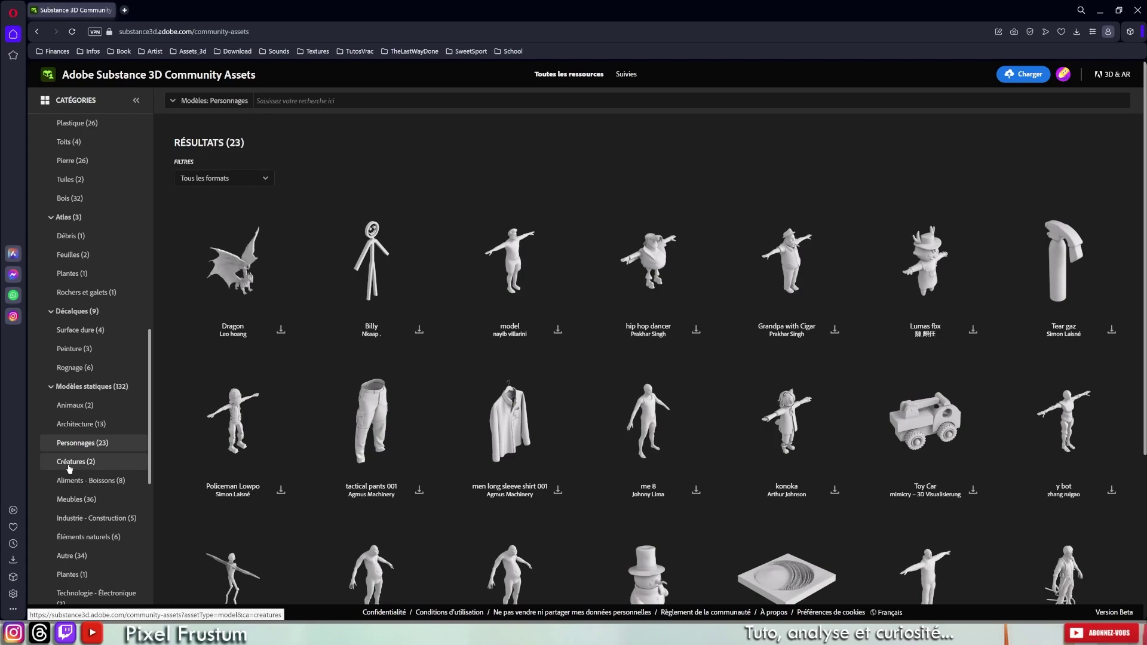
{"action": "left_click", "coordinate": [70, 463]}
{"action": "left_click", "coordinate": [76, 499]}
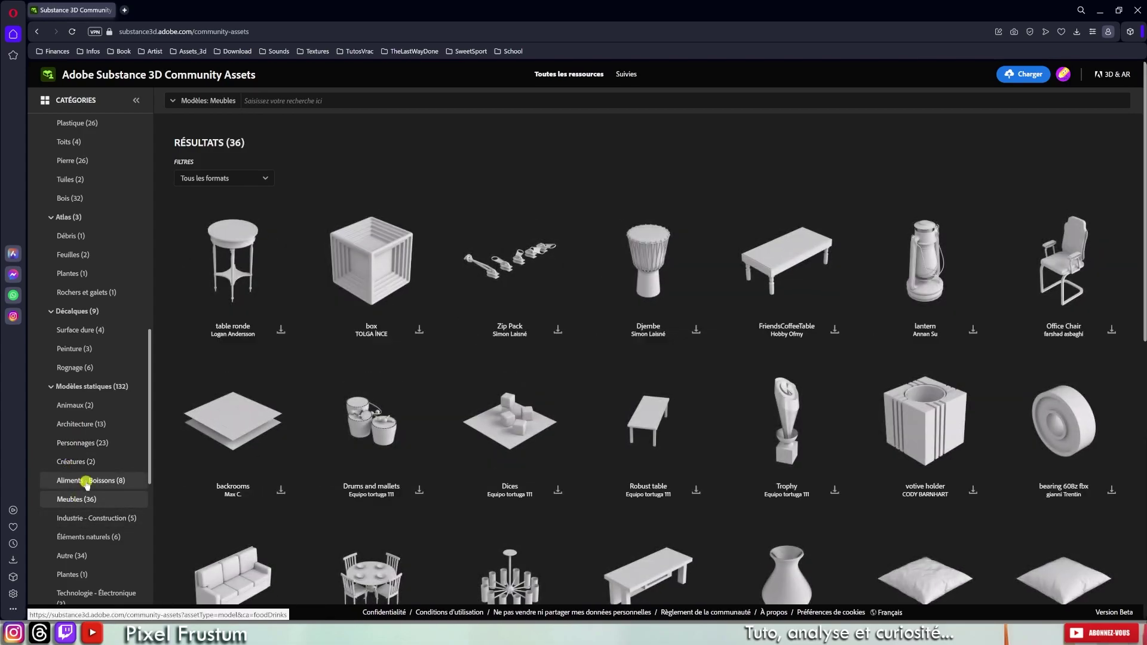
{"action": "left_click", "coordinate": [87, 481]}
{"action": "left_click", "coordinate": [75, 463]}
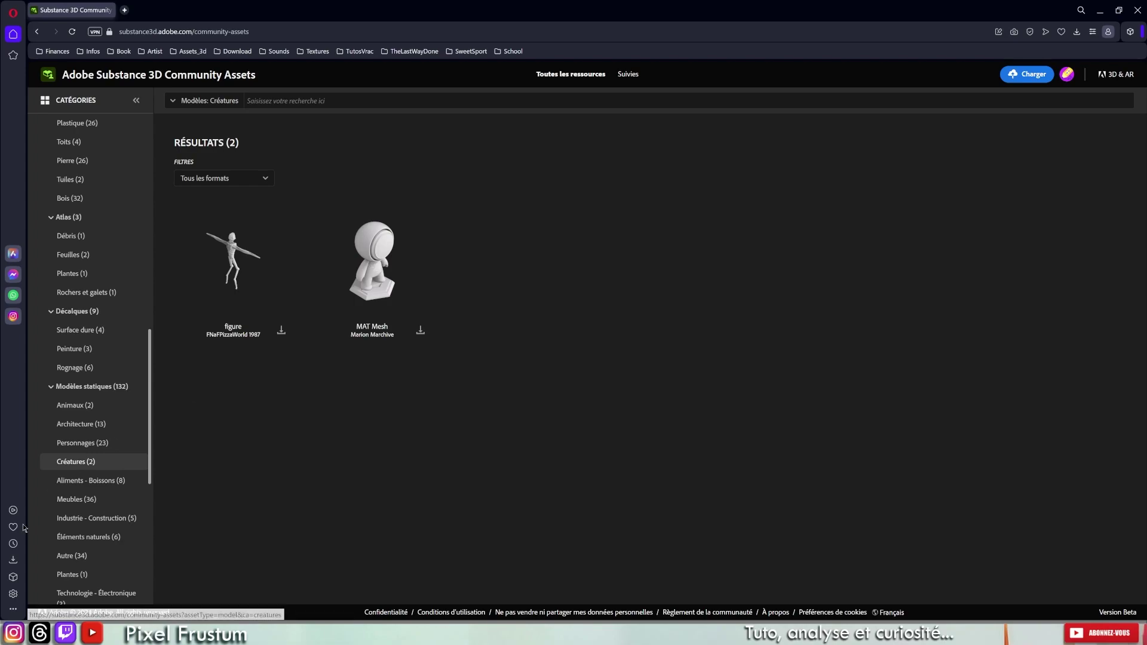
{"action": "scroll", "coordinate": [83, 491], "scroll_direction": "down", "scroll_amount": 5}
{"action": "scroll", "coordinate": [81, 472], "scroll_direction": "up", "scroll_amount": 5}
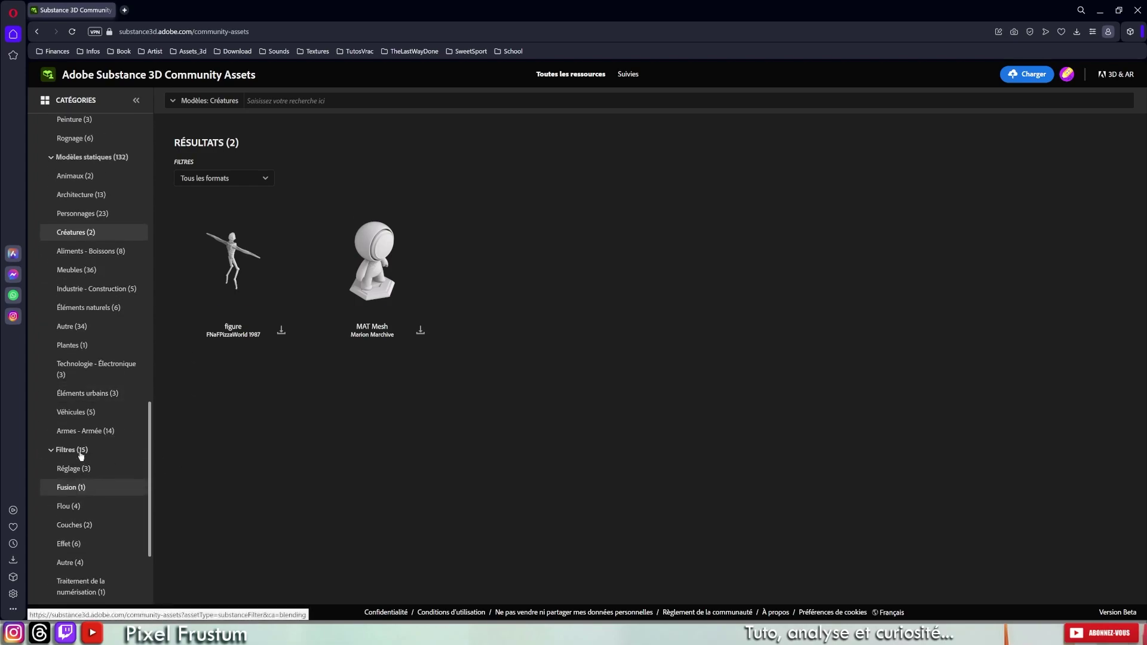
{"action": "scroll", "coordinate": [79, 451], "scroll_direction": "up", "scroll_amount": 5}
{"action": "scroll", "coordinate": [79, 454], "scroll_direction": "up", "scroll_amount": 5}
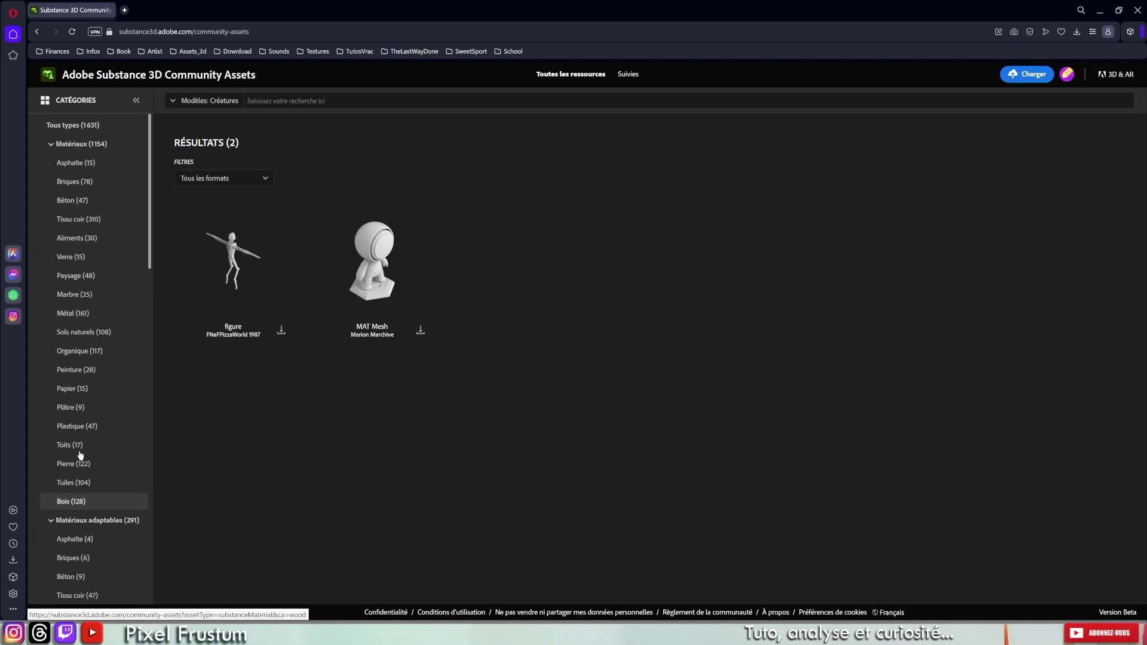
Step: Download an Asphalte material as tar.sbsar, reveal it in its folder, and minimize the browser
{"action": "left_click", "coordinate": [71, 165]}
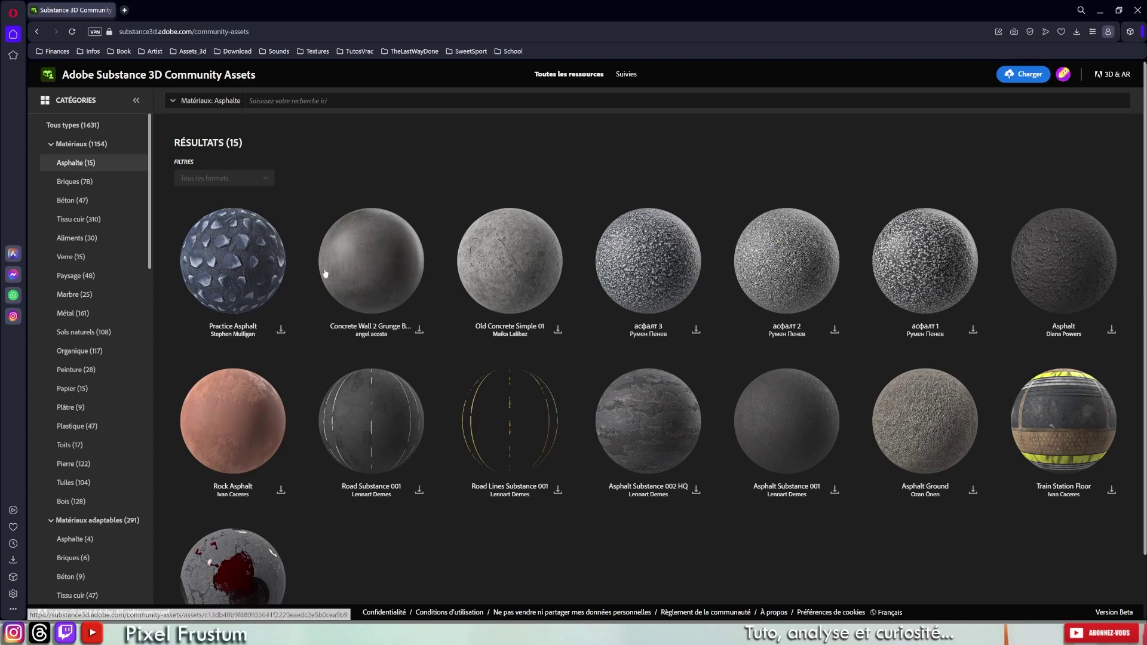
{"action": "left_click", "coordinate": [281, 330]}
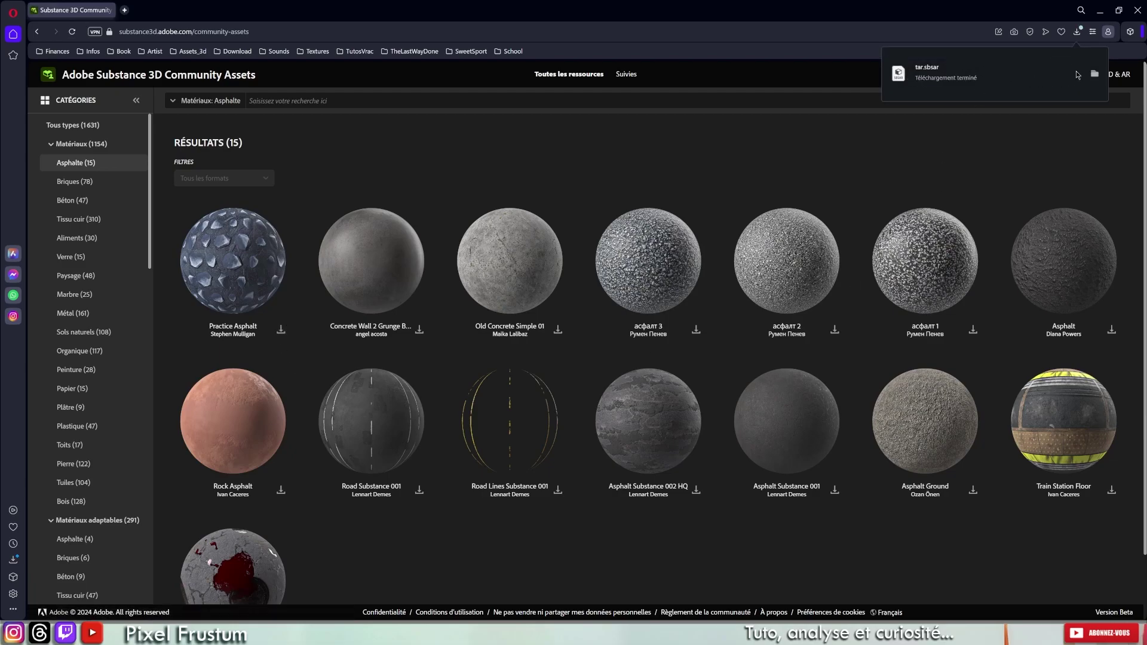
{"action": "left_click", "coordinate": [1095, 74]}
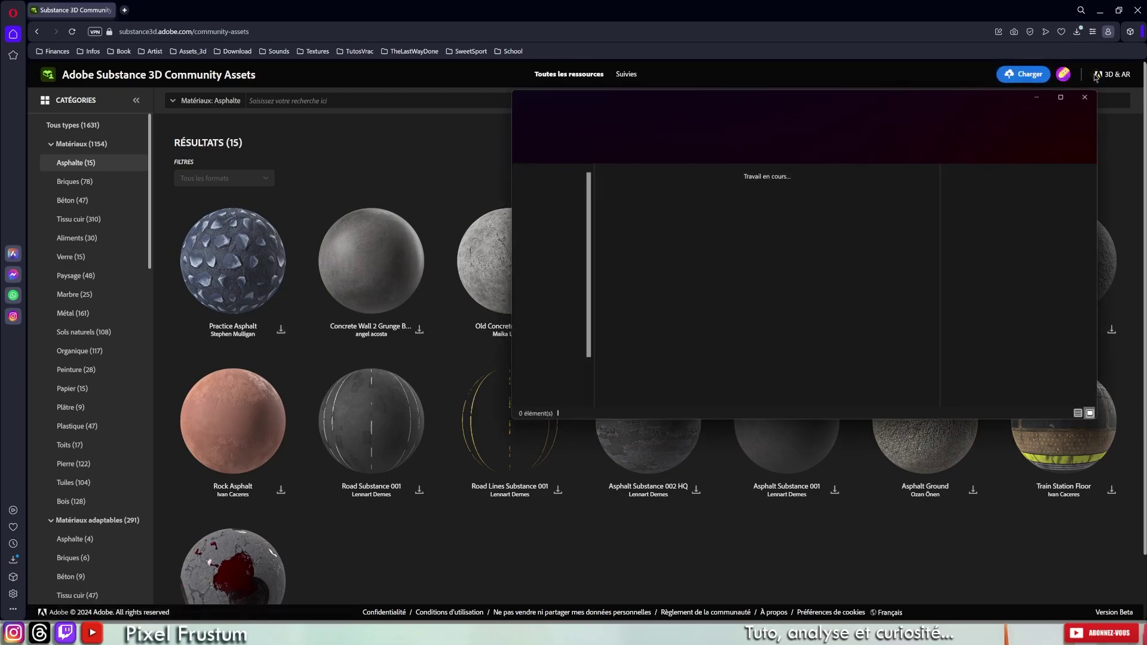
{"action": "left_click", "coordinate": [1098, 10]}
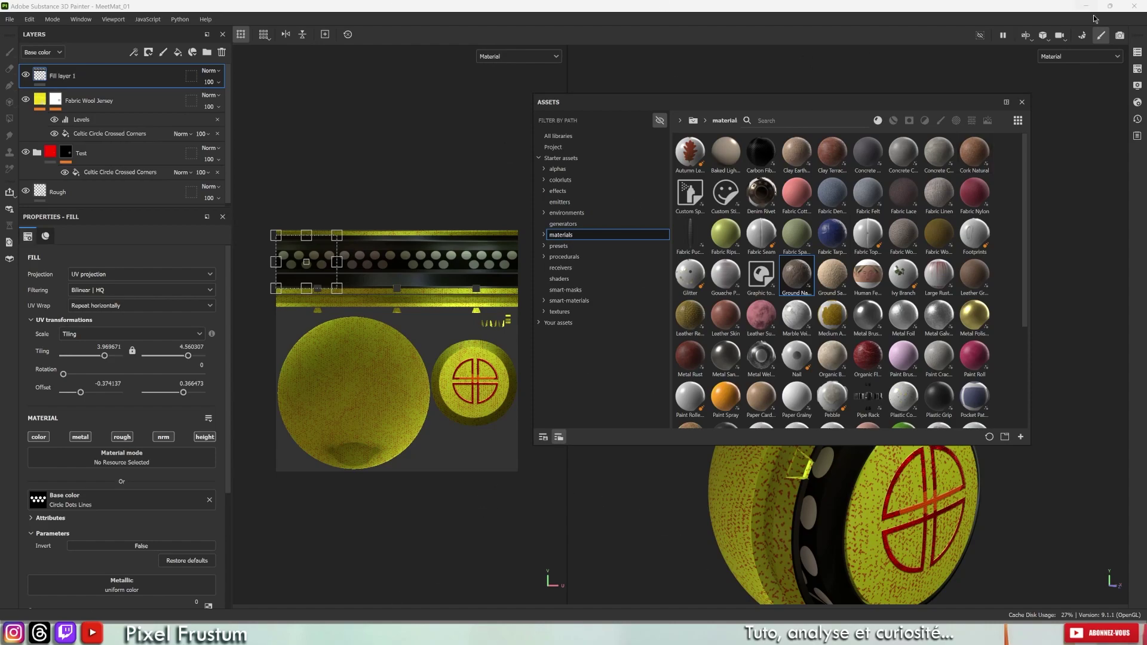
Step: Float the Assets panel over the viewports and cancel a first tar.sbsar import
{"action": "left_click", "coordinate": [1021, 102]}
{"action": "left_click", "coordinate": [1138, 119]}
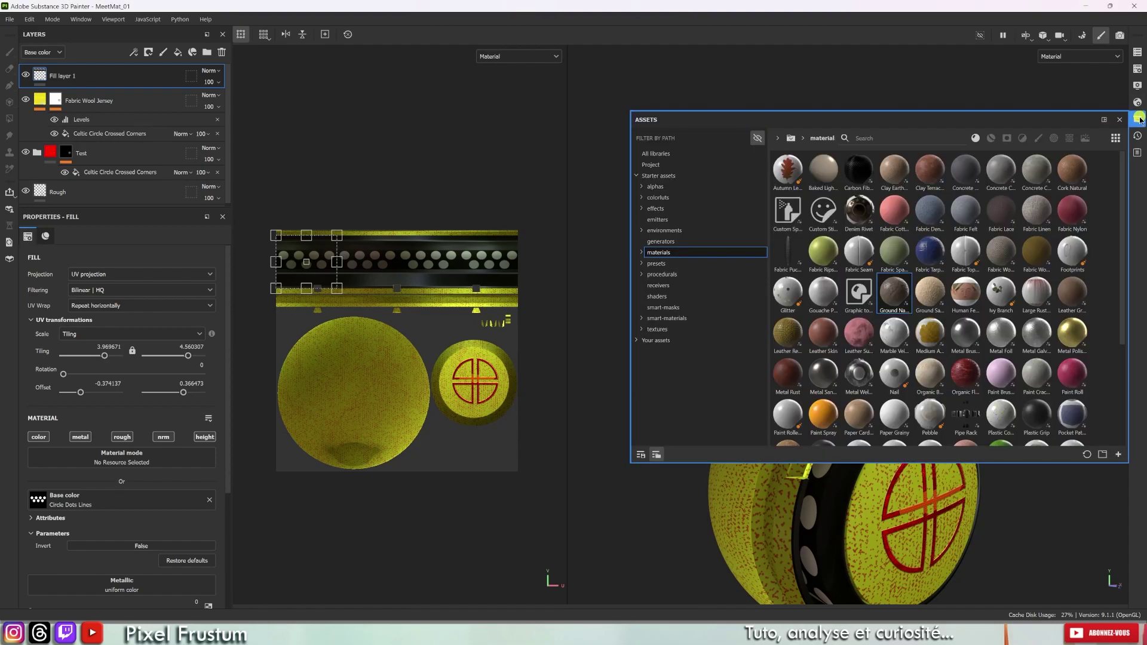
{"action": "mouse_move", "coordinate": [910, 122]}
{"action": "left_mouse_down"}
{"action": "mouse_move", "coordinate": [751, 105]}
{"action": "mouse_move", "coordinate": [788, 119]}
{"action": "left_mouse_up"}
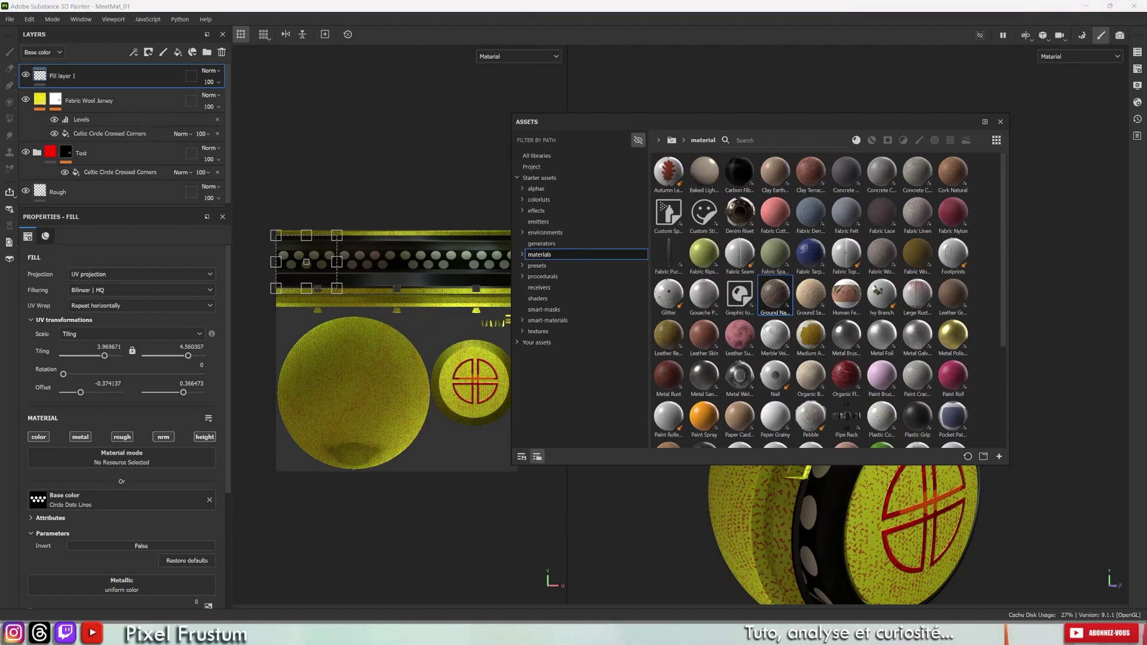
{"action": "mouse_move", "coordinate": [794, 286]}
{"action": "left_mouse_down"}
{"action": "mouse_move", "coordinate": [816, 254]}
{"action": "mouse_move", "coordinate": [813, 277]}
{"action": "left_mouse_up"}
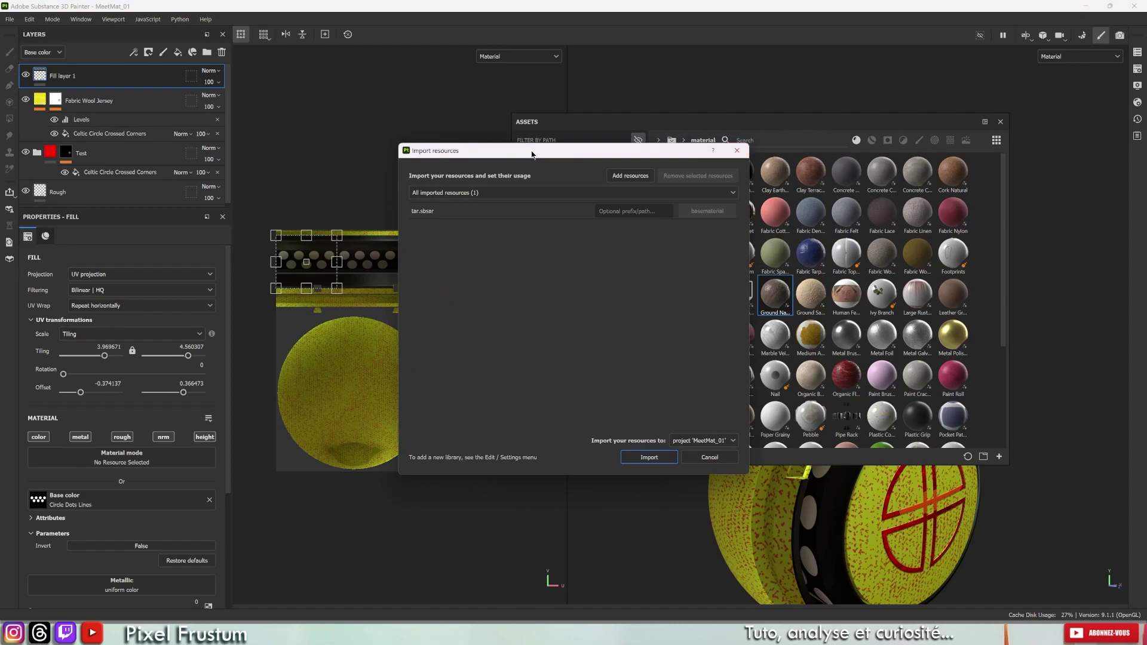
{"action": "left_click", "coordinate": [738, 151]}
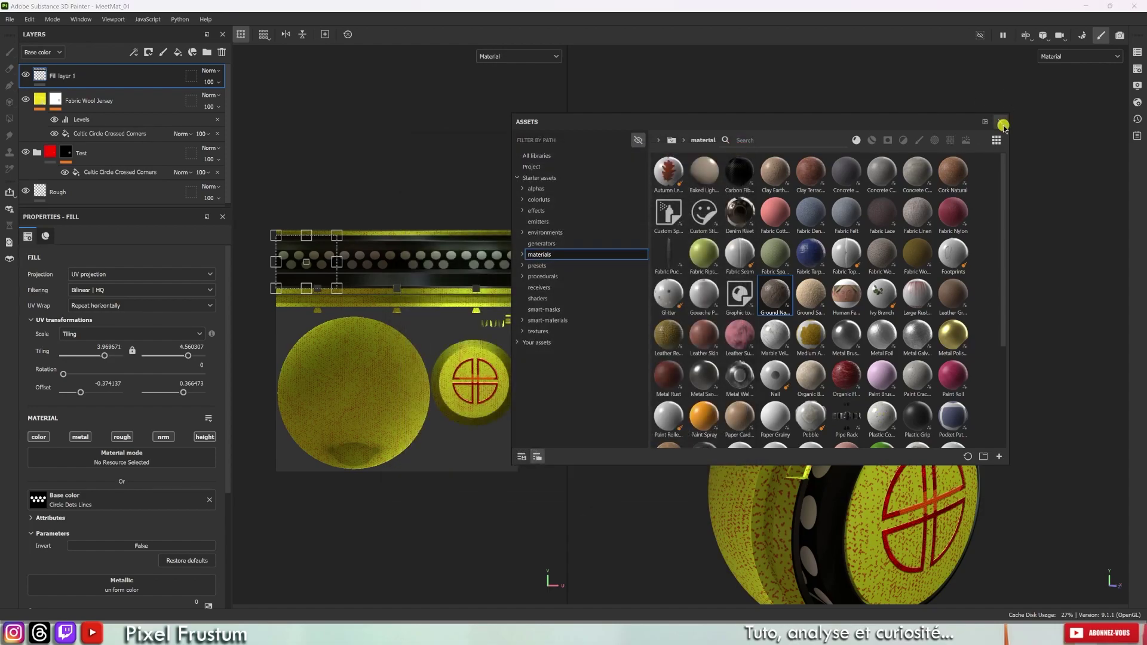
Step: Reopen the Assets panel and drag tar.sbsar over the material assets again
{"action": "left_click", "coordinate": [1001, 122]}
{"action": "left_click_drag", "start_coordinate": [1146, 179], "coordinate": [952, 185]}
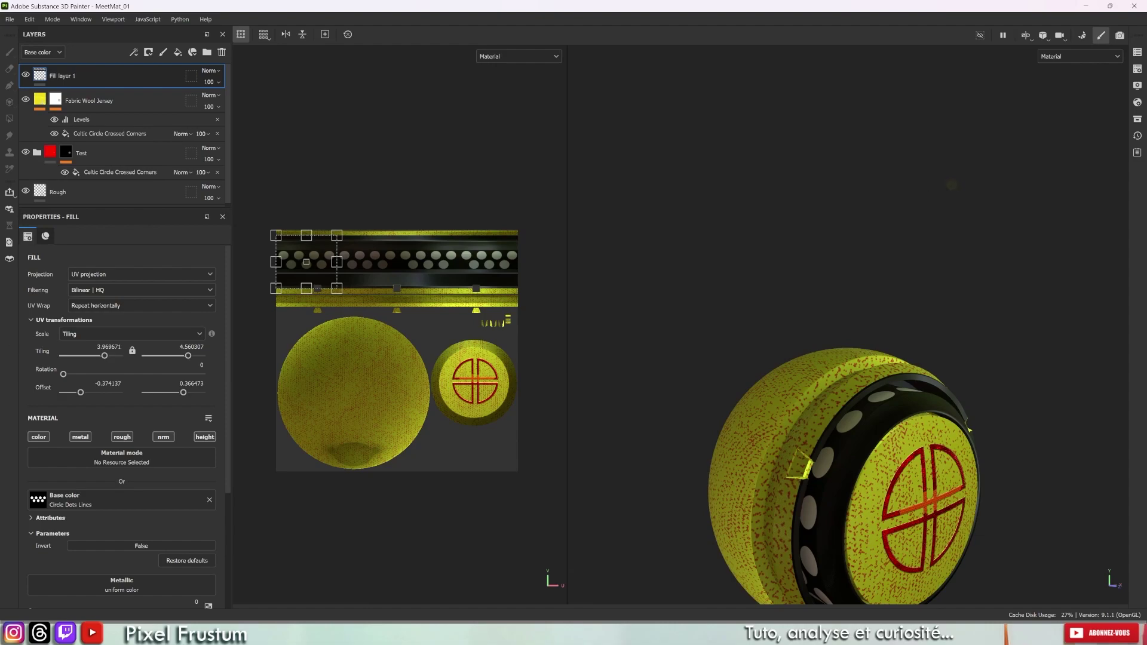
{"action": "left_click", "coordinate": [1138, 119]}
{"action": "mouse_move", "coordinate": [1146, 179]}
{"action": "left_mouse_down"}
{"action": "mouse_move", "coordinate": [892, 266]}
{"action": "mouse_move", "coordinate": [1007, 283]}
{"action": "mouse_move", "coordinate": [882, 169]}
{"action": "mouse_move", "coordinate": [784, 265]}
{"action": "mouse_move", "coordinate": [675, 290]}
{"action": "mouse_move", "coordinate": [662, 251]}
{"action": "left_mouse_up"}
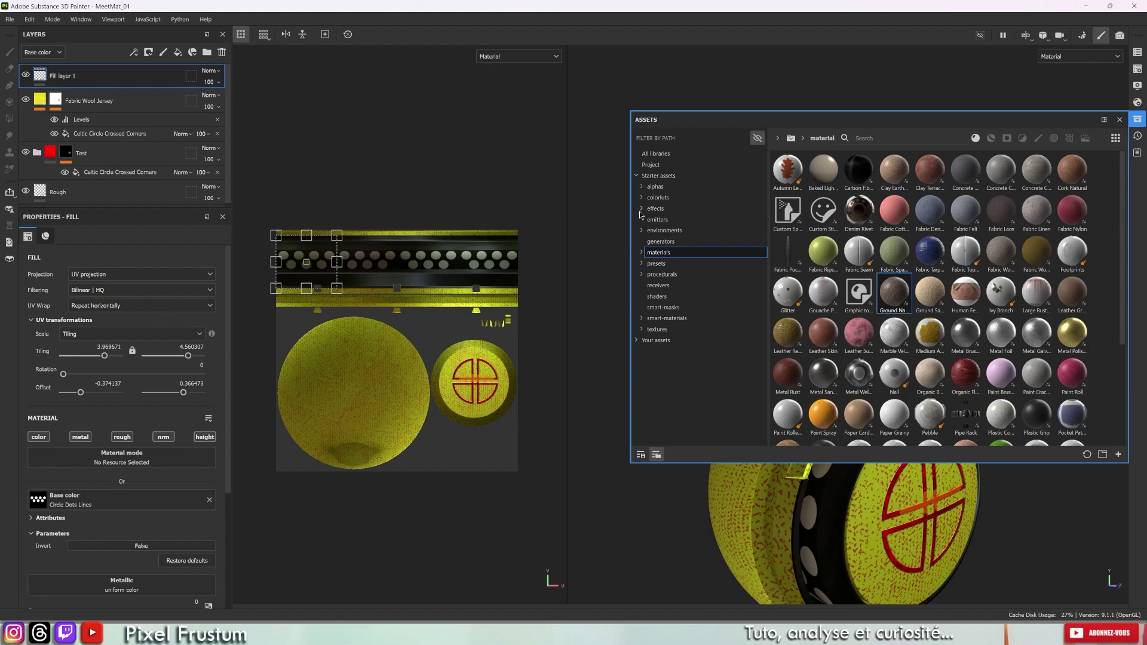
Step: Drop tar.sbsar into the effect assets and reposition the Import resources dialog
{"action": "left_click", "coordinate": [663, 208]}
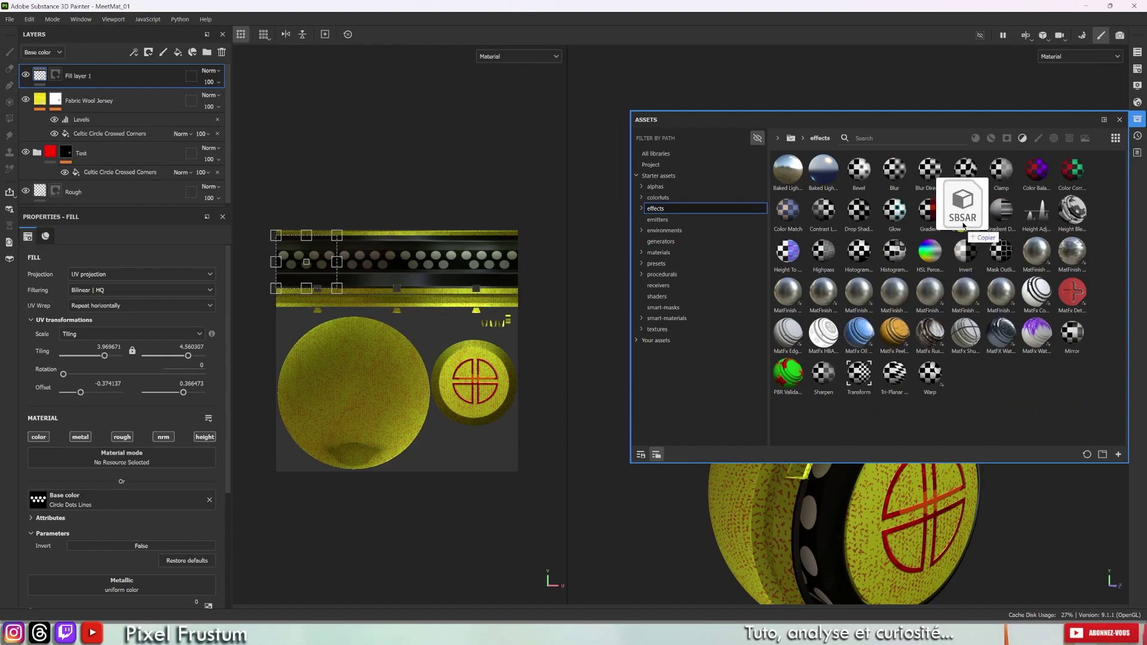
{"action": "left_click_drag", "start_coordinate": [955, 225], "coordinate": [933, 251]}
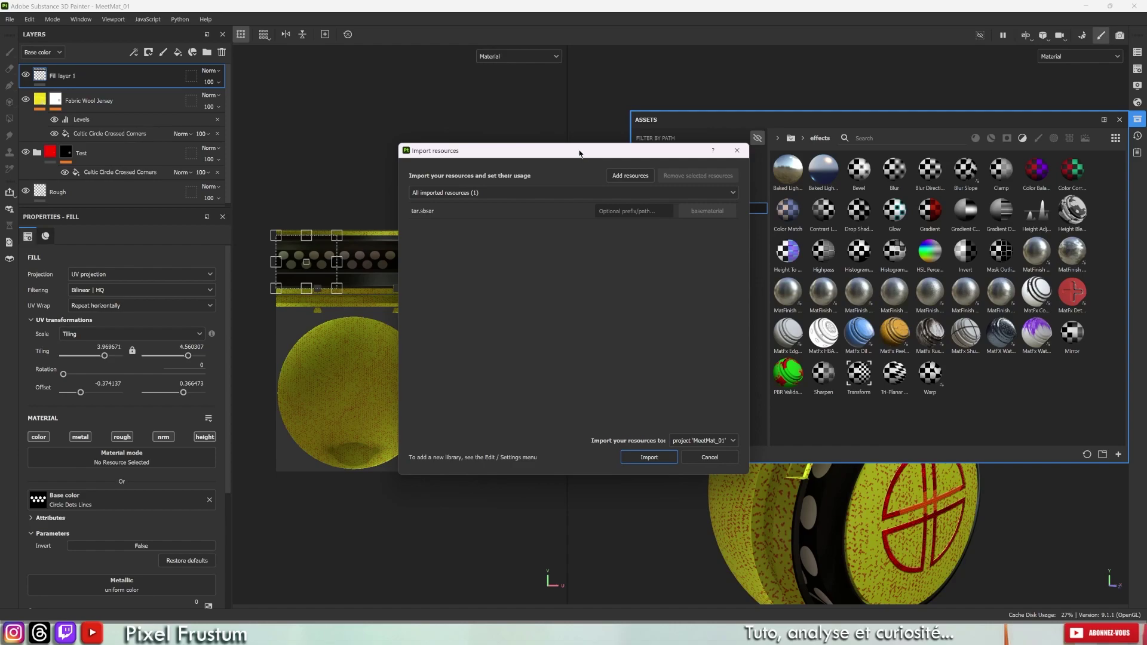
{"action": "mouse_move", "coordinate": [579, 148]}
{"action": "left_mouse_down"}
{"action": "mouse_move", "coordinate": [349, 166]}
{"action": "mouse_move", "coordinate": [435, 71]}
{"action": "left_mouse_up"}
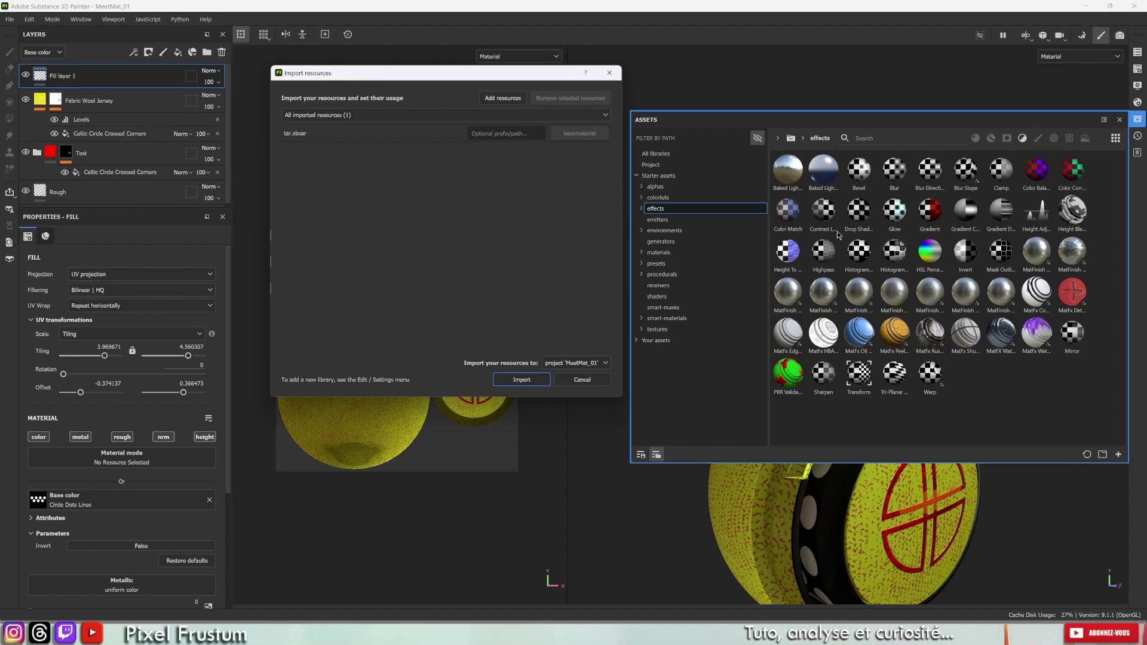
{"action": "left_click_drag", "start_coordinate": [475, 73], "coordinate": [650, 154]}
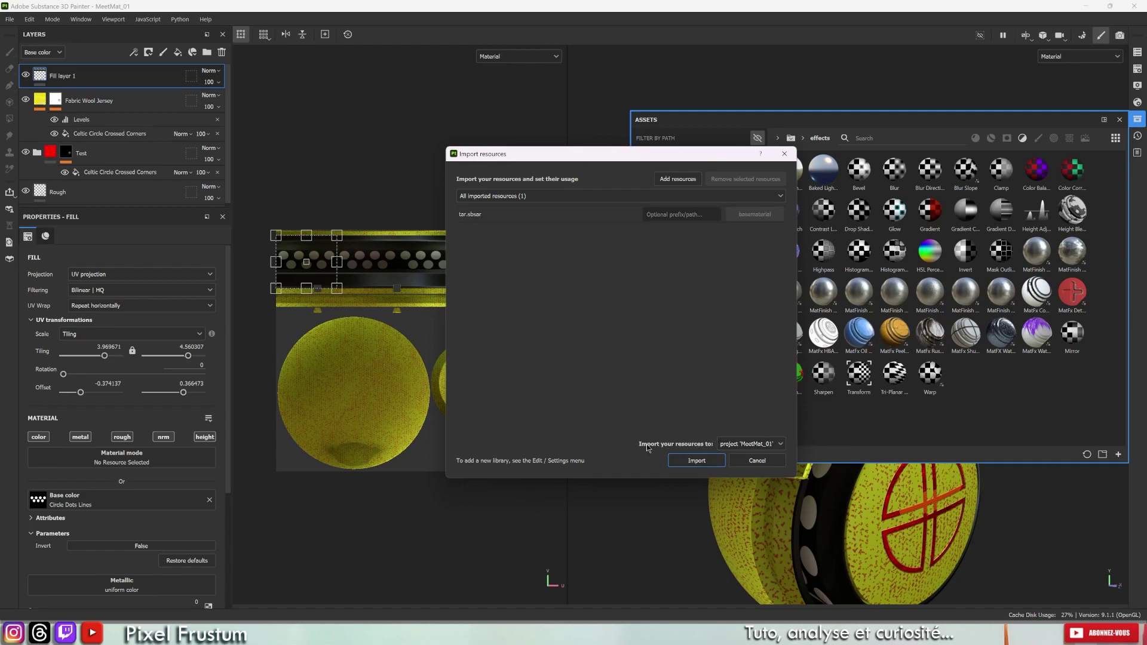
Step: Keep project 'MeetMat_01' as the import destination and import tar.sbsar
{"action": "left_click", "coordinate": [750, 445]}
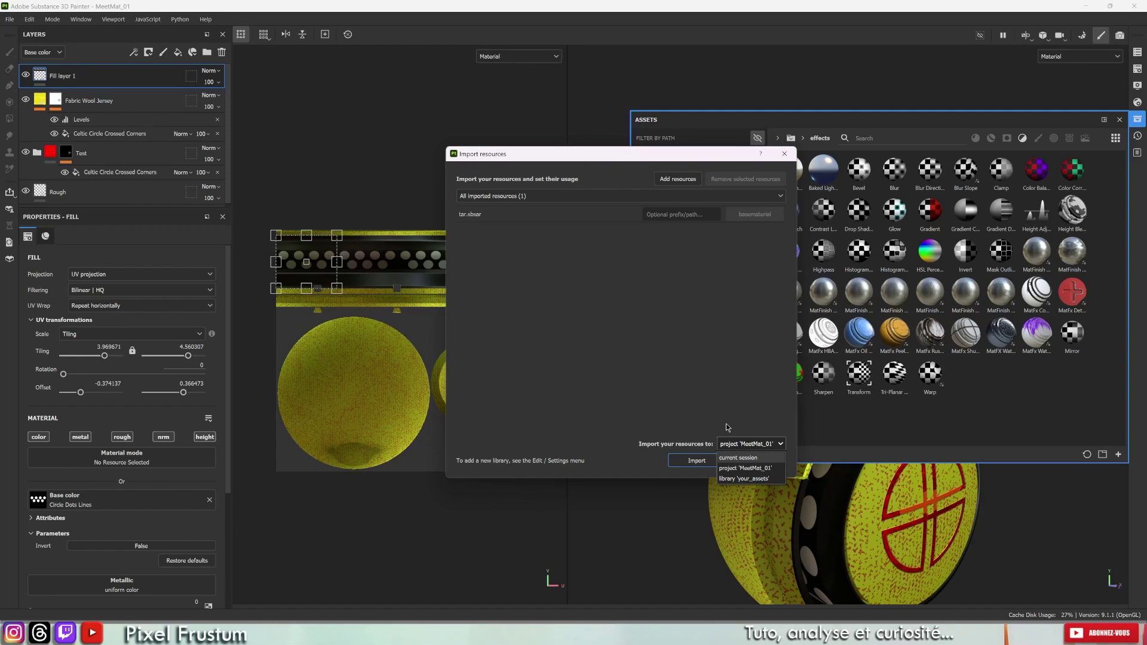
{"action": "left_click", "coordinate": [461, 98]}
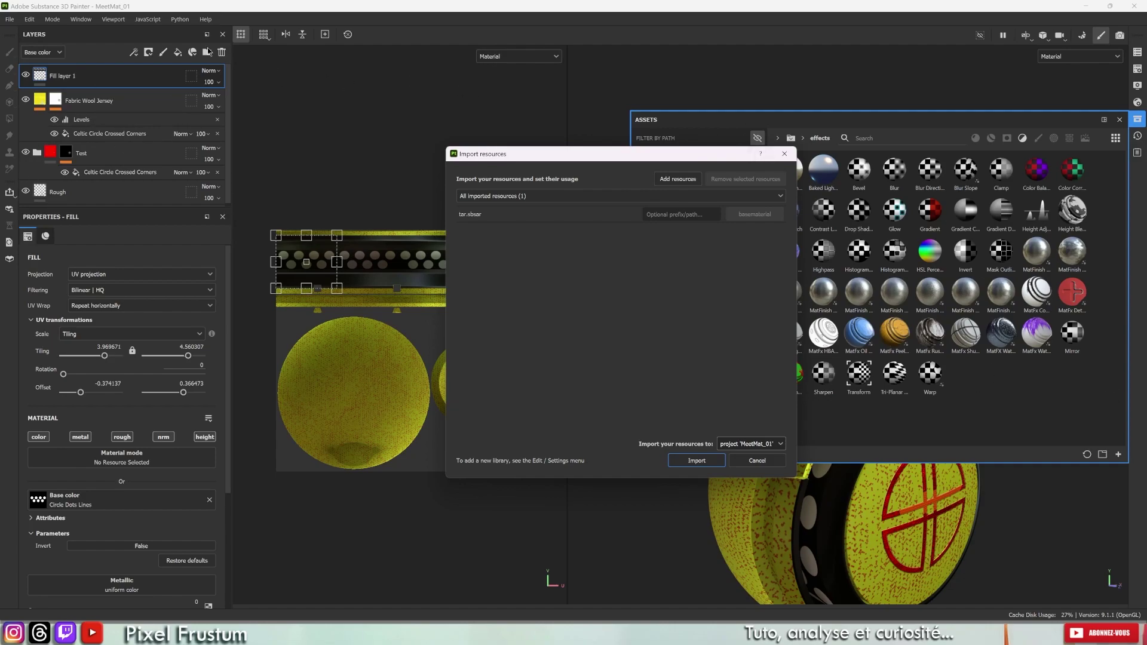
{"action": "left_click", "coordinate": [759, 443]}
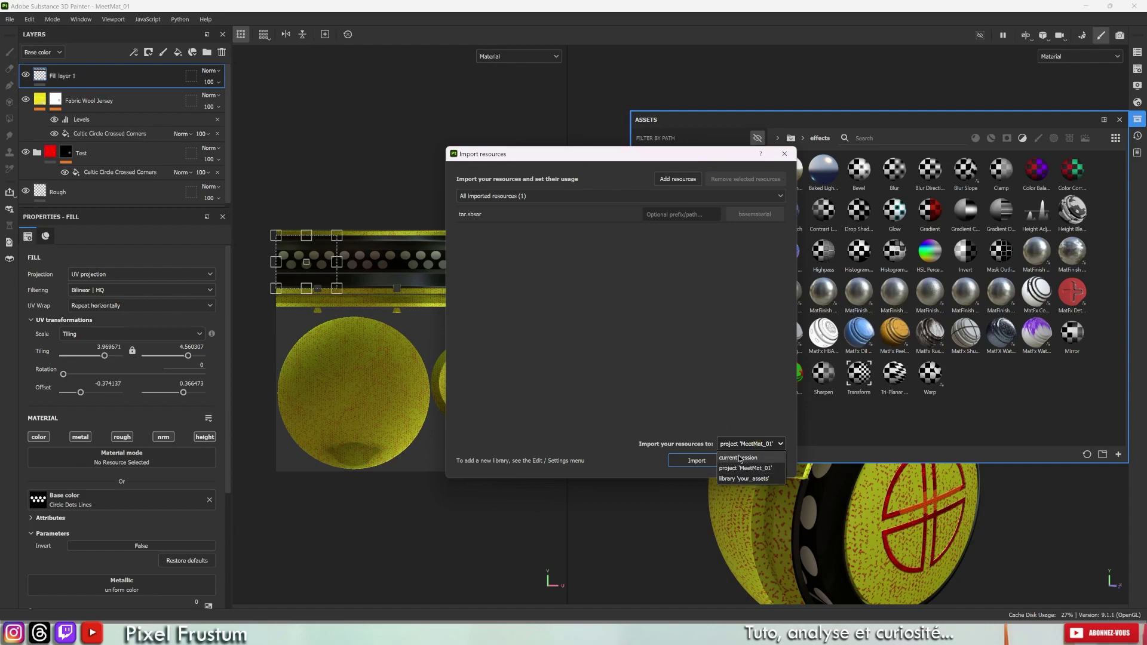
{"action": "left_click", "coordinate": [746, 468]}
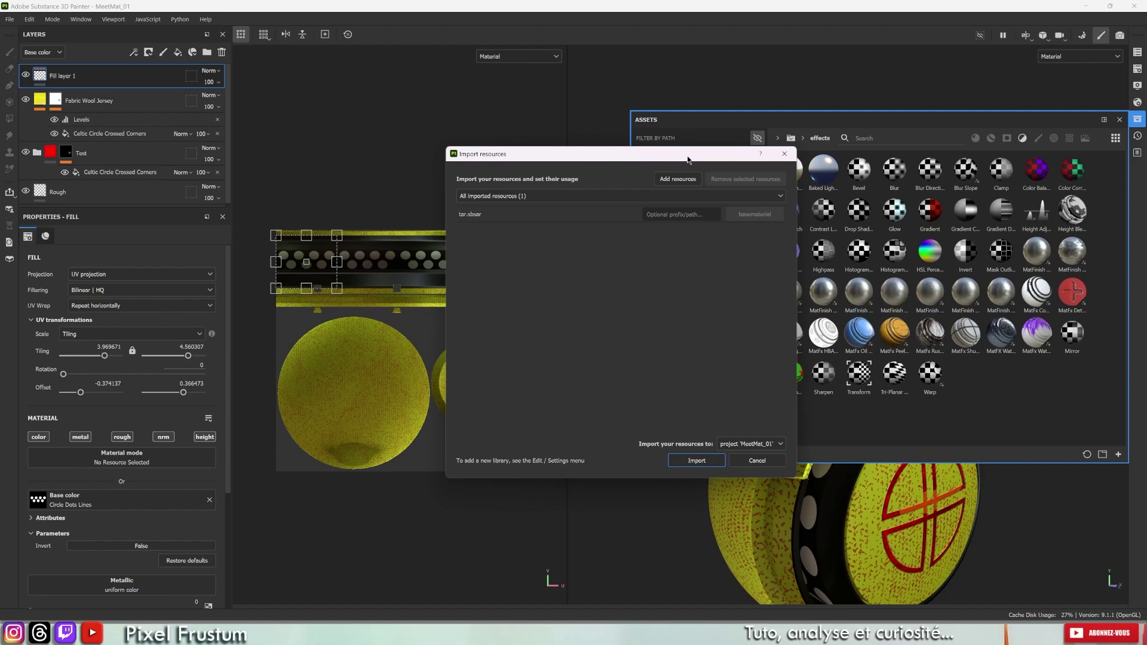
{"action": "left_click_drag", "start_coordinate": [688, 160], "coordinate": [323, 96]}
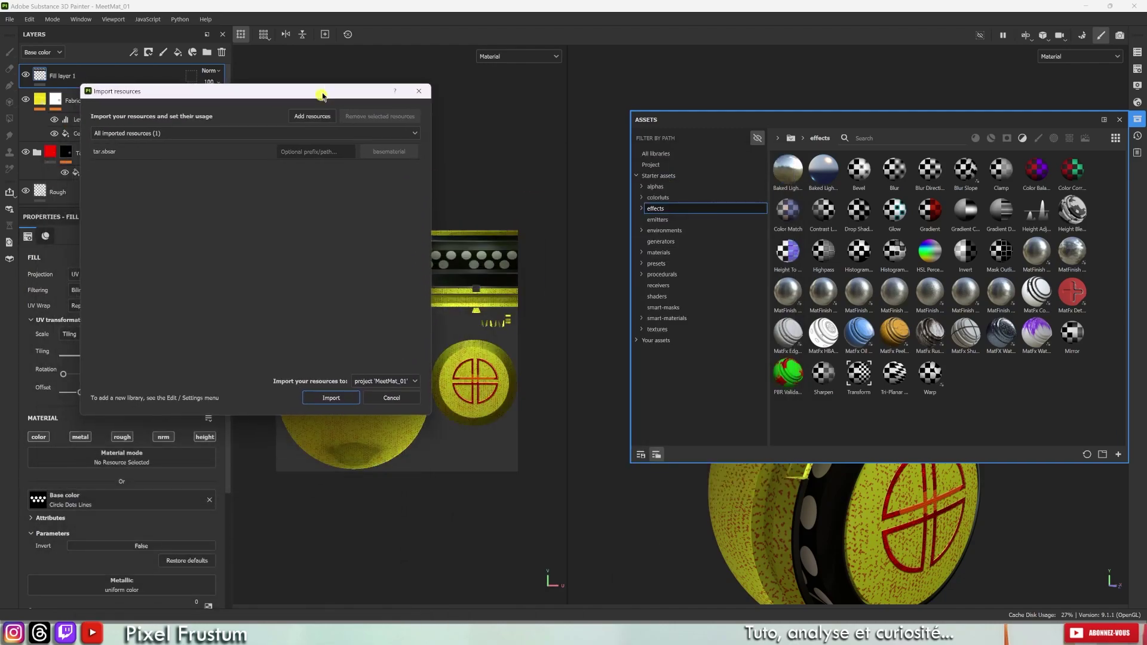
{"action": "left_click", "coordinate": [332, 396]}
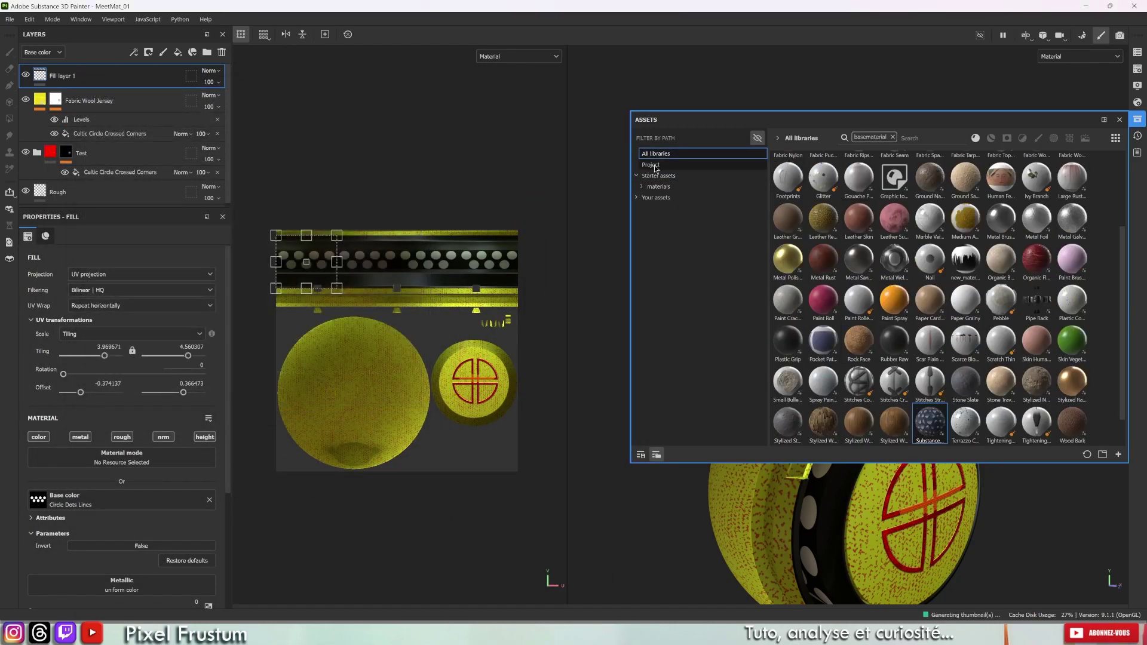
{"action": "left_click", "coordinate": [655, 167]}
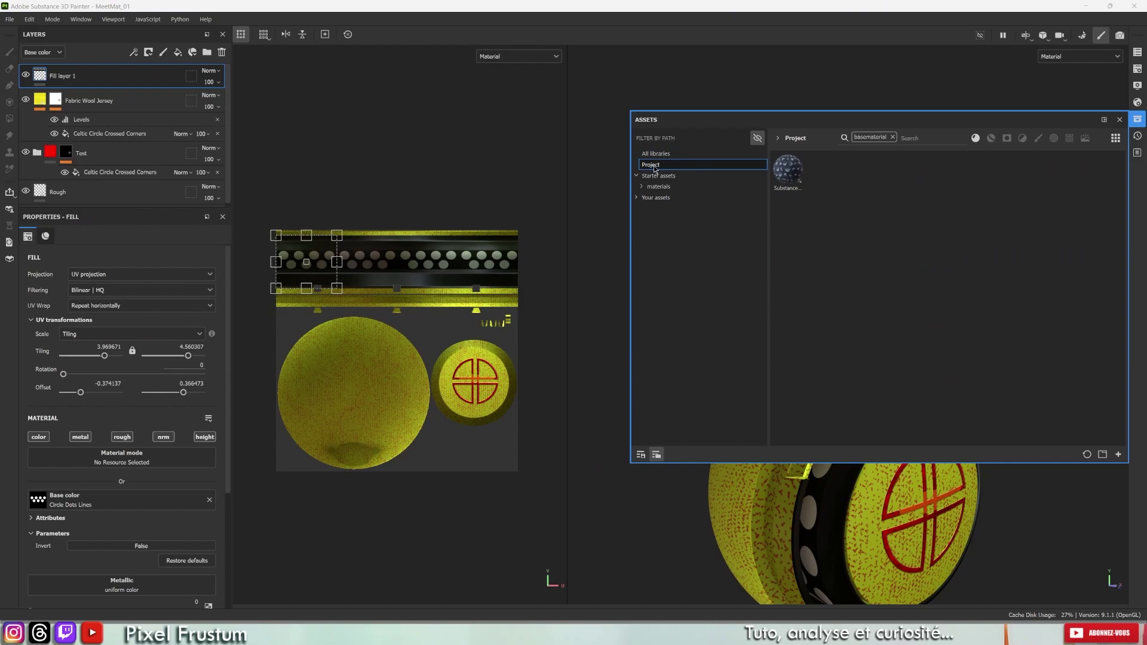
{"action": "left_click", "coordinate": [893, 136]}
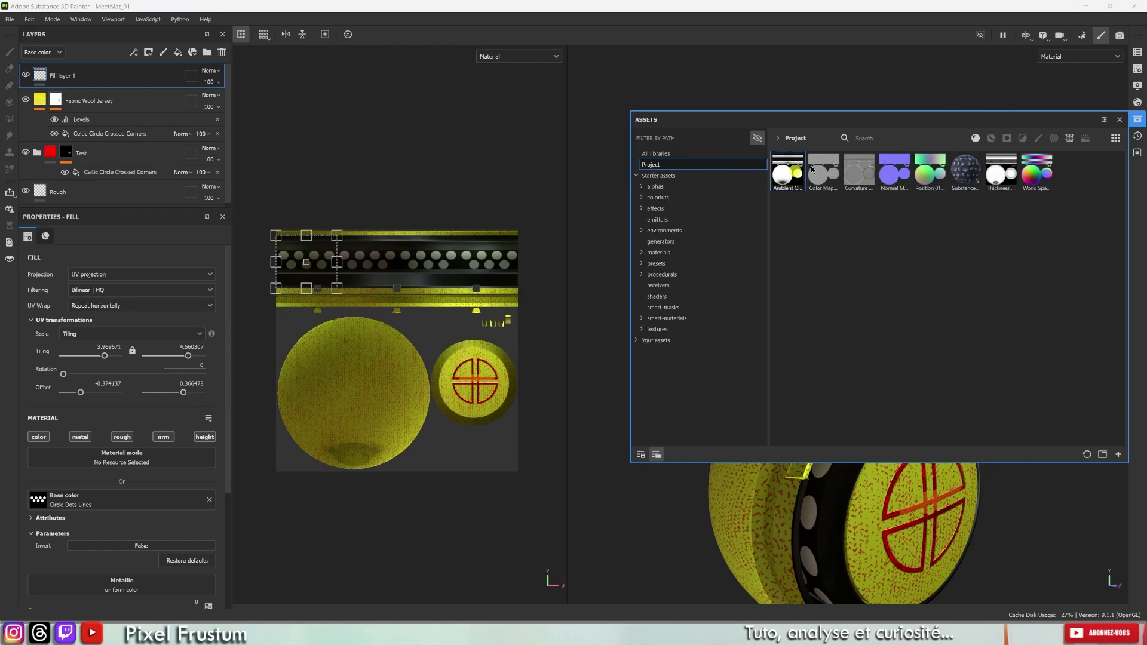
{"action": "left_click", "coordinate": [835, 171]}
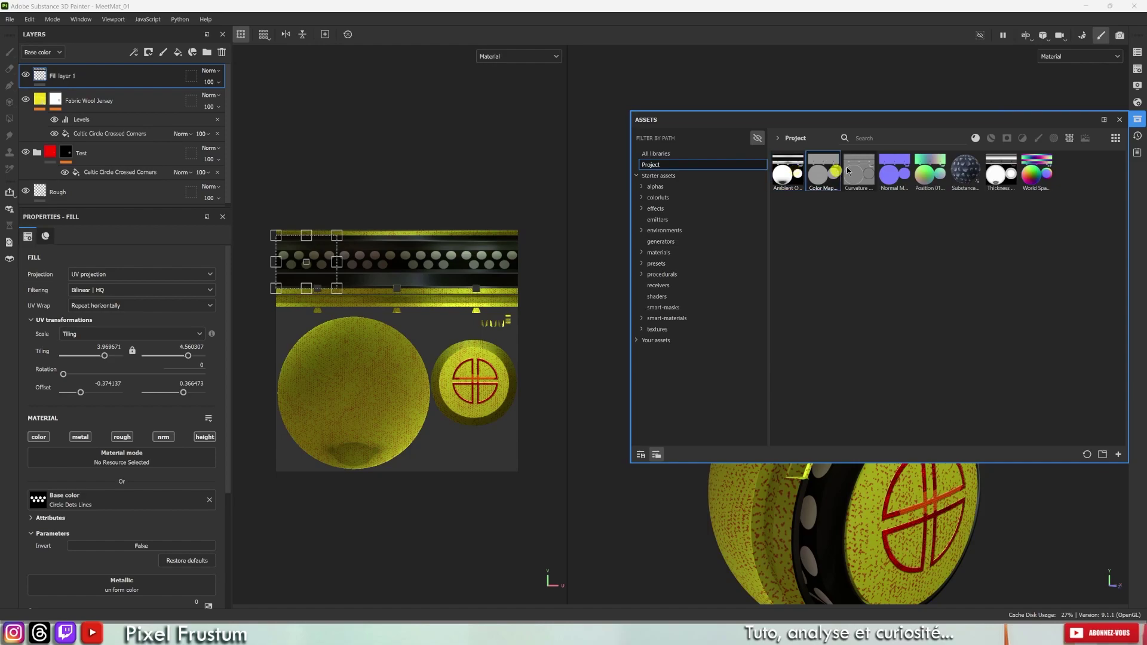
{"action": "left_click", "coordinate": [995, 174]}
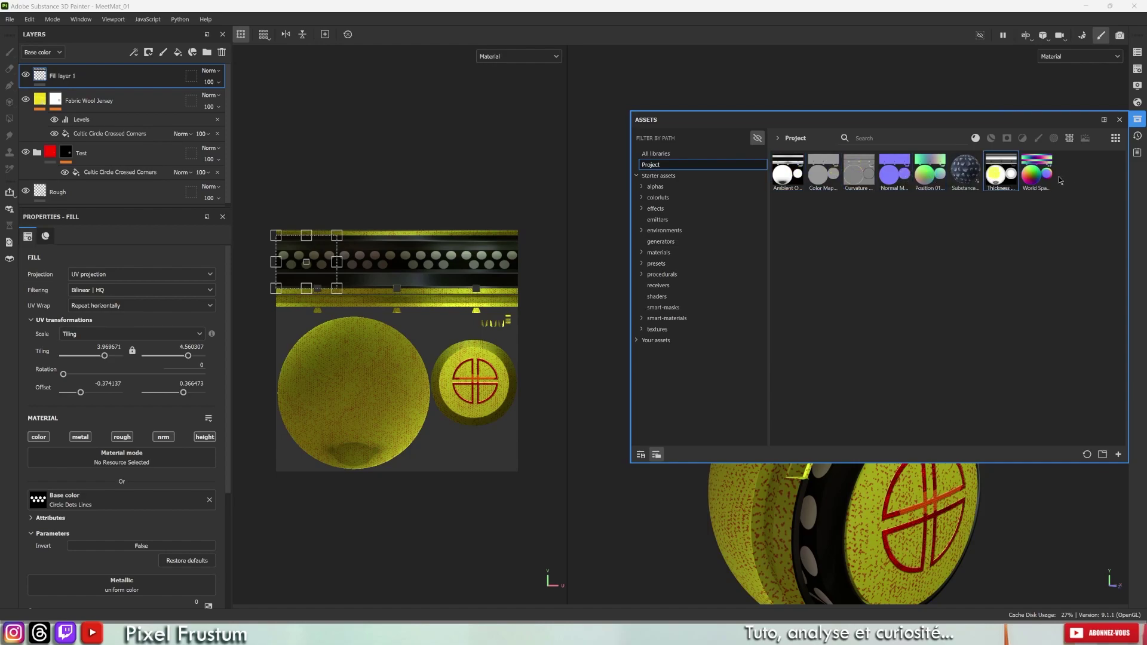
{"action": "left_click", "coordinate": [857, 173]}
{"action": "left_click", "coordinate": [786, 173]}
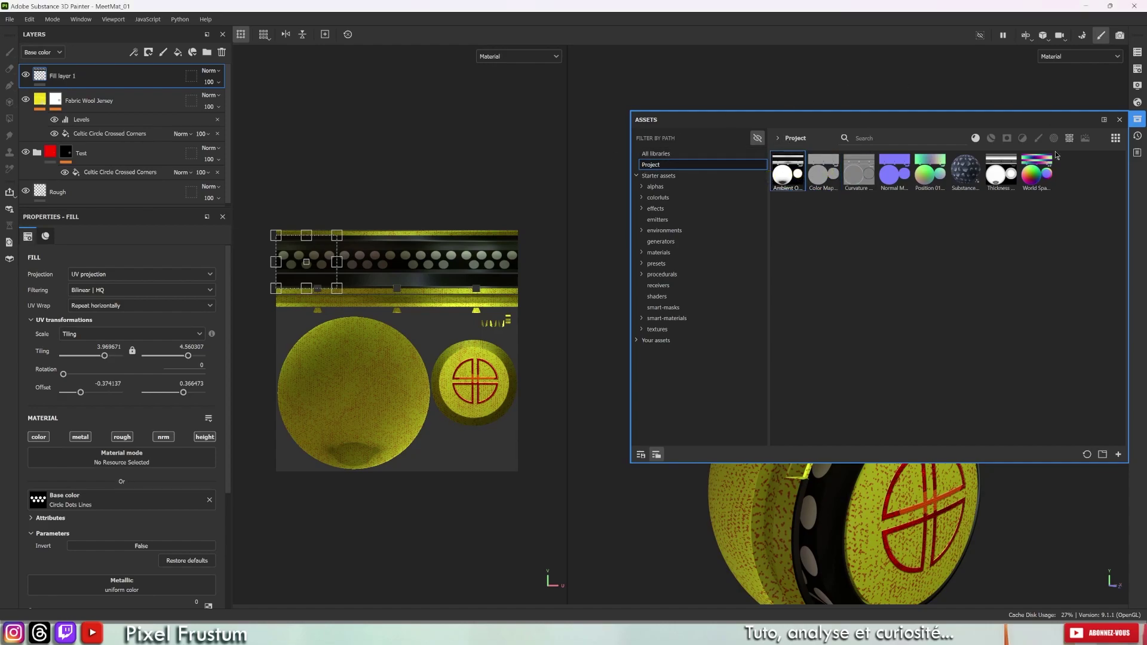
{"action": "left_click", "coordinate": [964, 172]}
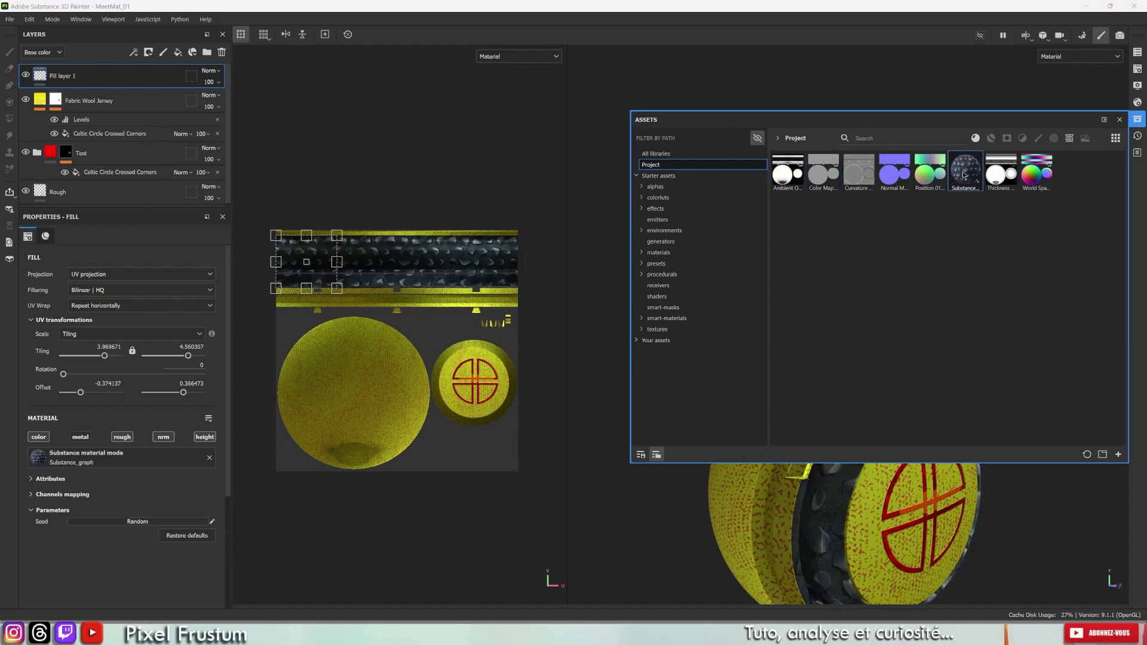
{"action": "mouse_move", "coordinate": [966, 171]}
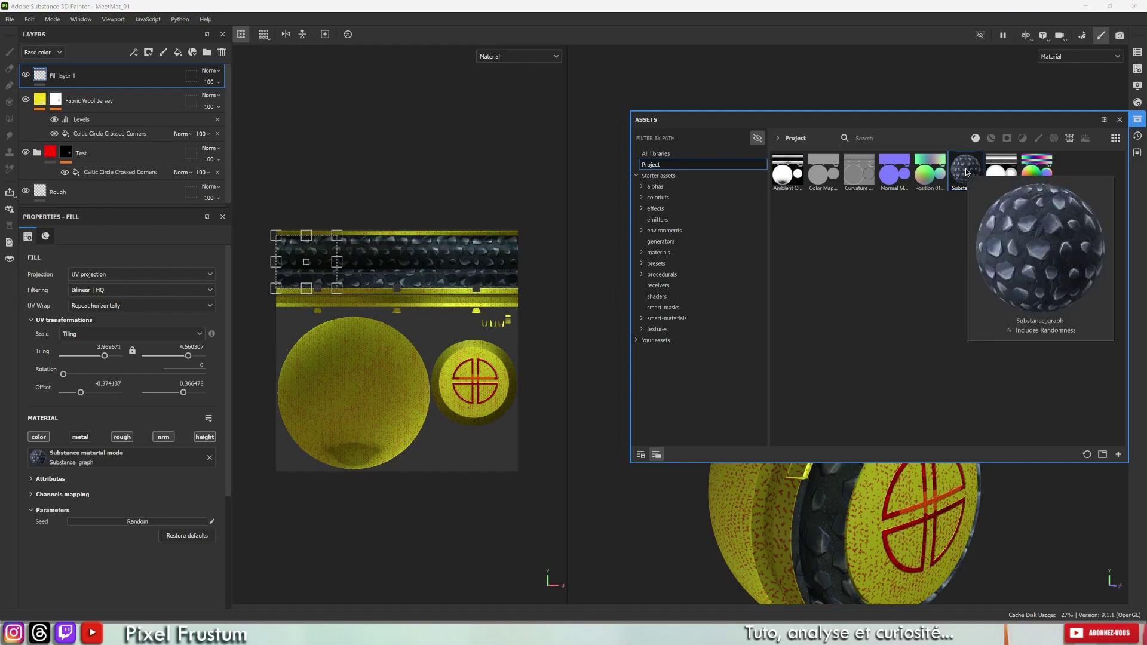
{"action": "left_click_drag", "start_coordinate": [966, 172], "coordinate": [422, 177]}
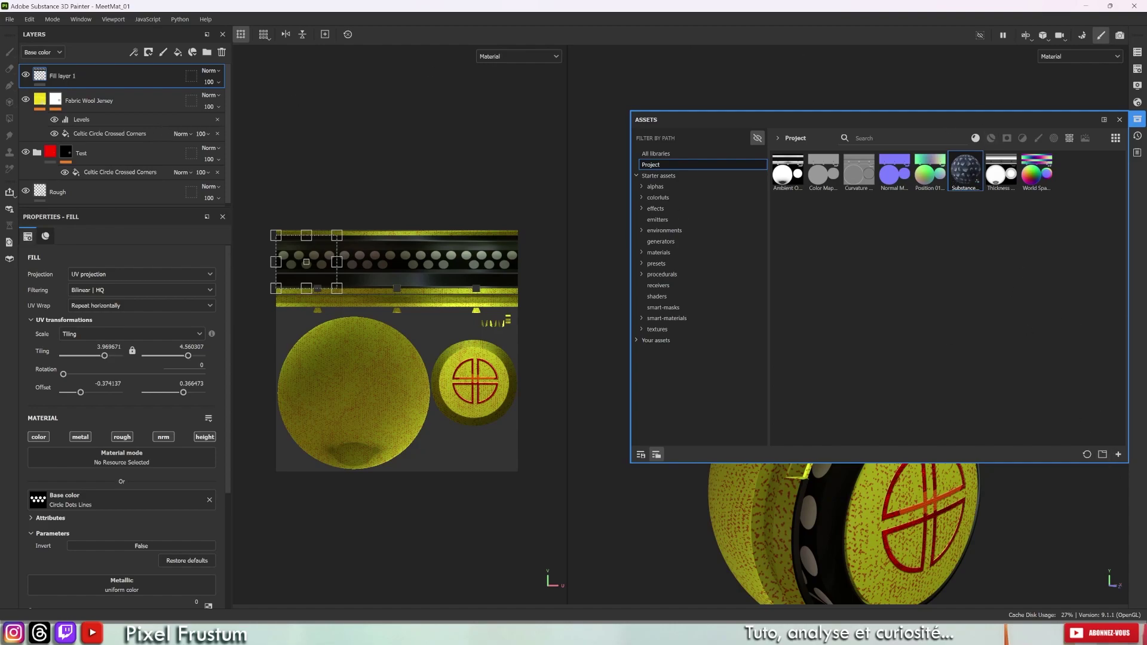
Step: Import tar.sbsar again, this time into the your_assets library
{"action": "left_click_drag", "start_coordinate": [287, 507], "coordinate": [862, 327]}
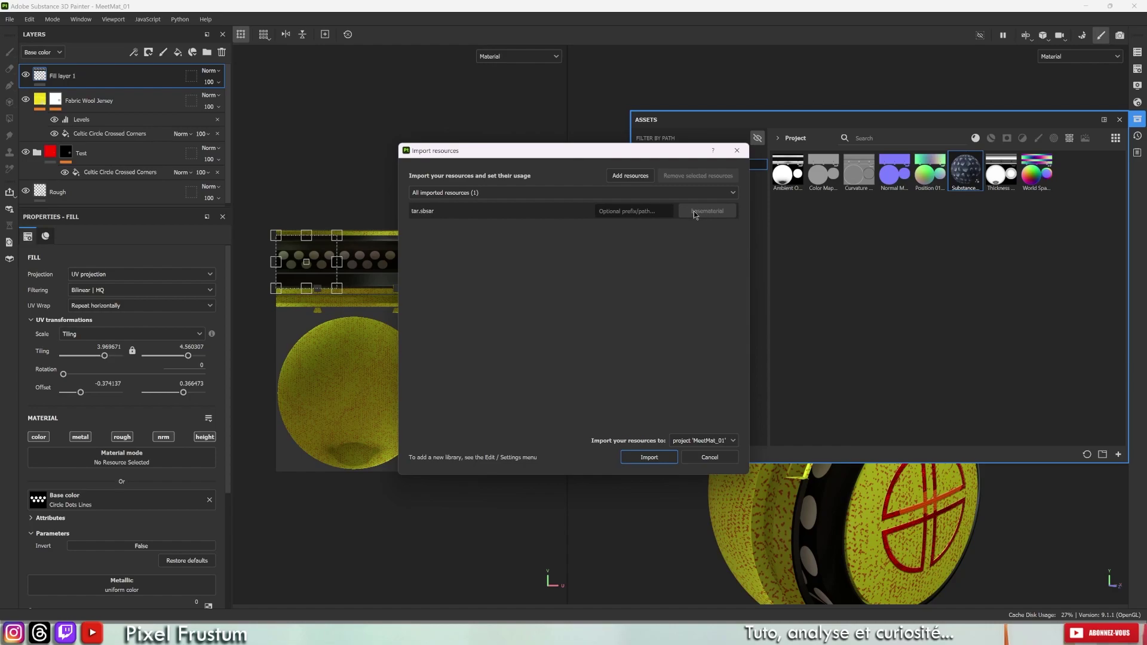
{"action": "left_click", "coordinate": [715, 442]}
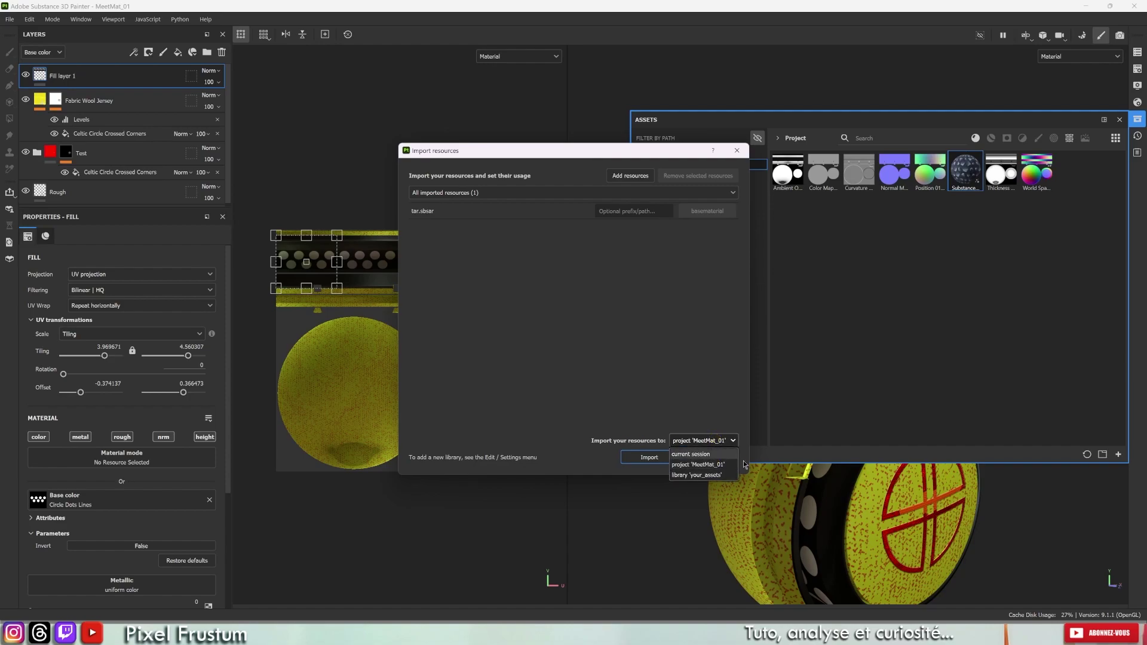
{"action": "left_click", "coordinate": [695, 476]}
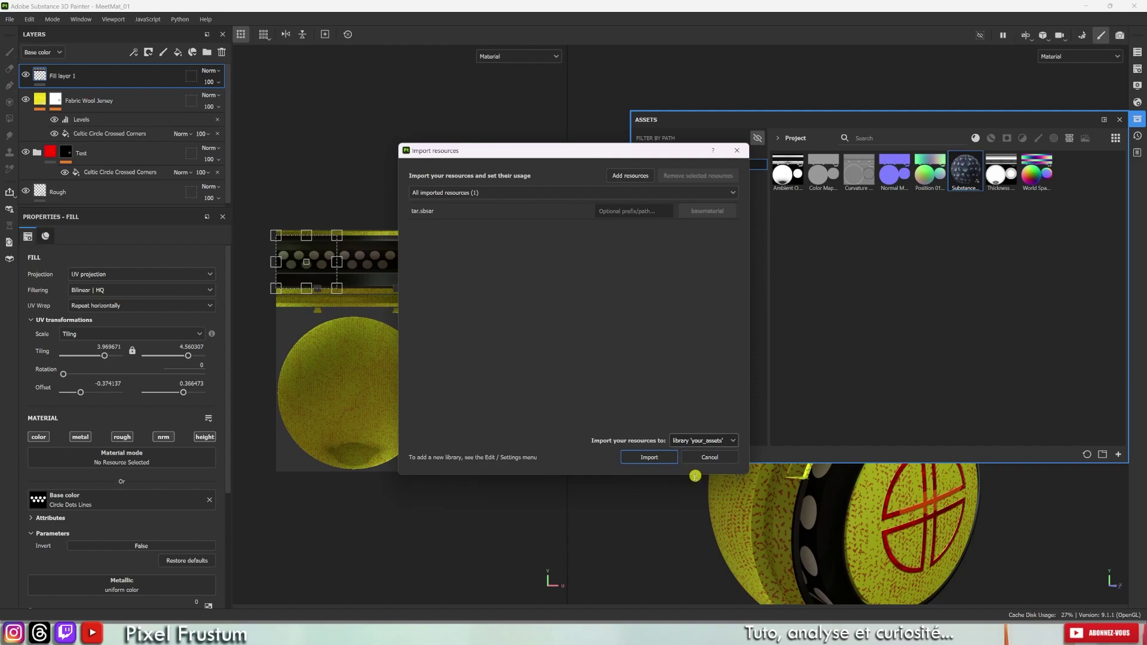
{"action": "left_click_drag", "start_coordinate": [636, 150], "coordinate": [321, 90]}
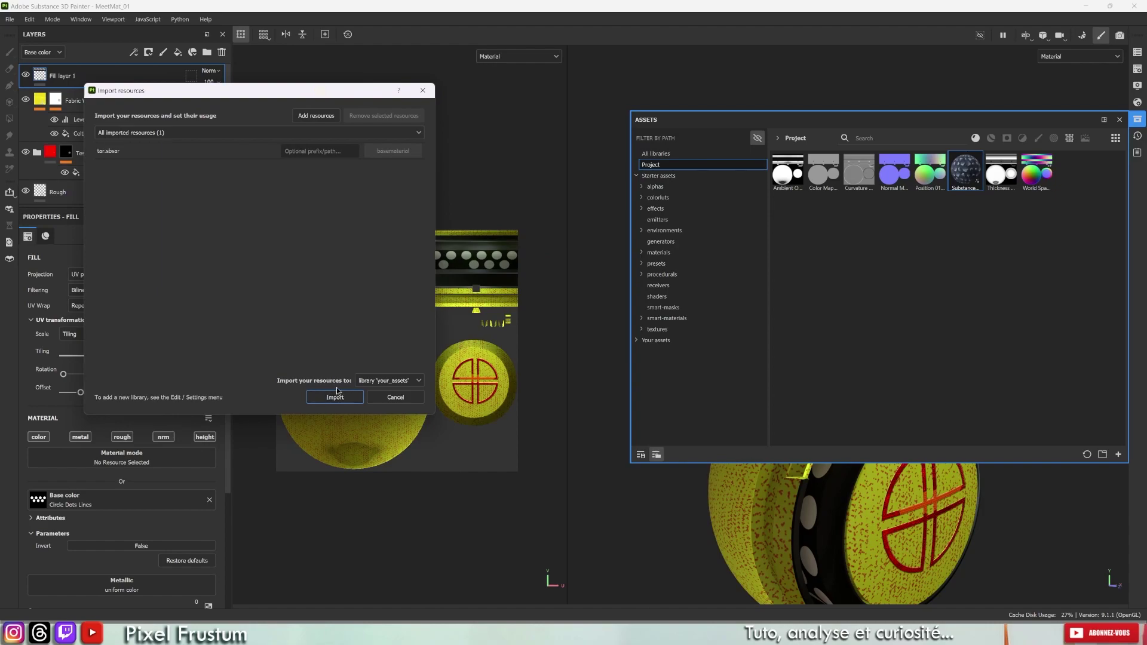
{"action": "left_click", "coordinate": [332, 395]}
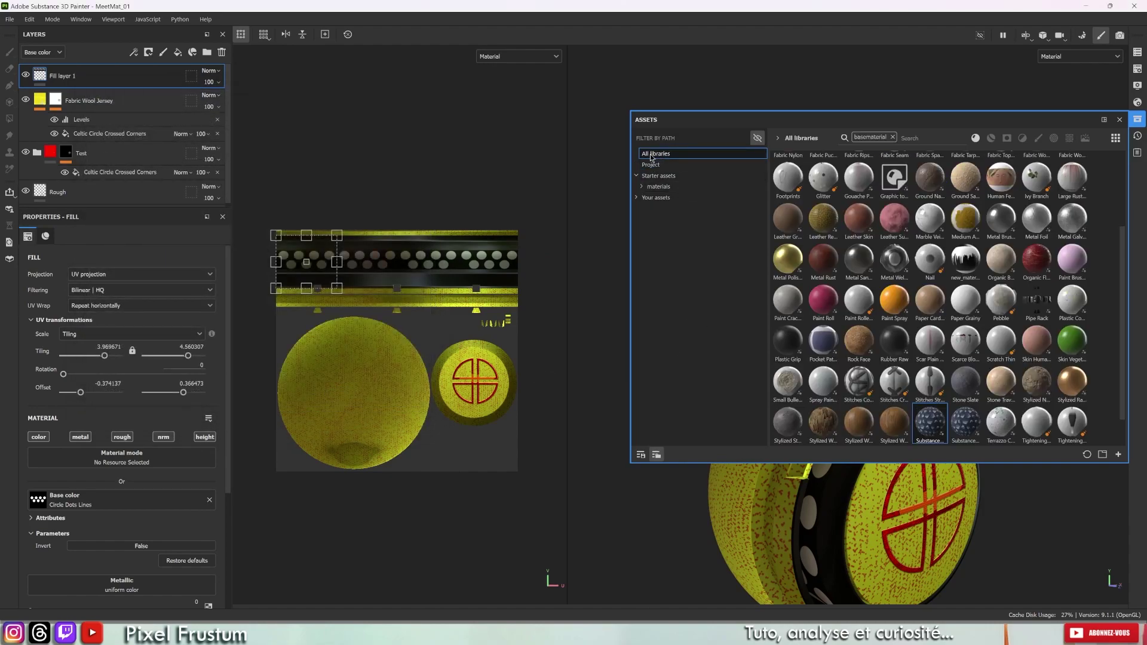
Step: Filter Assets to Your assets, apply Substance_graph to the fill layer, and open its context menu
{"action": "left_click", "coordinate": [659, 198]}
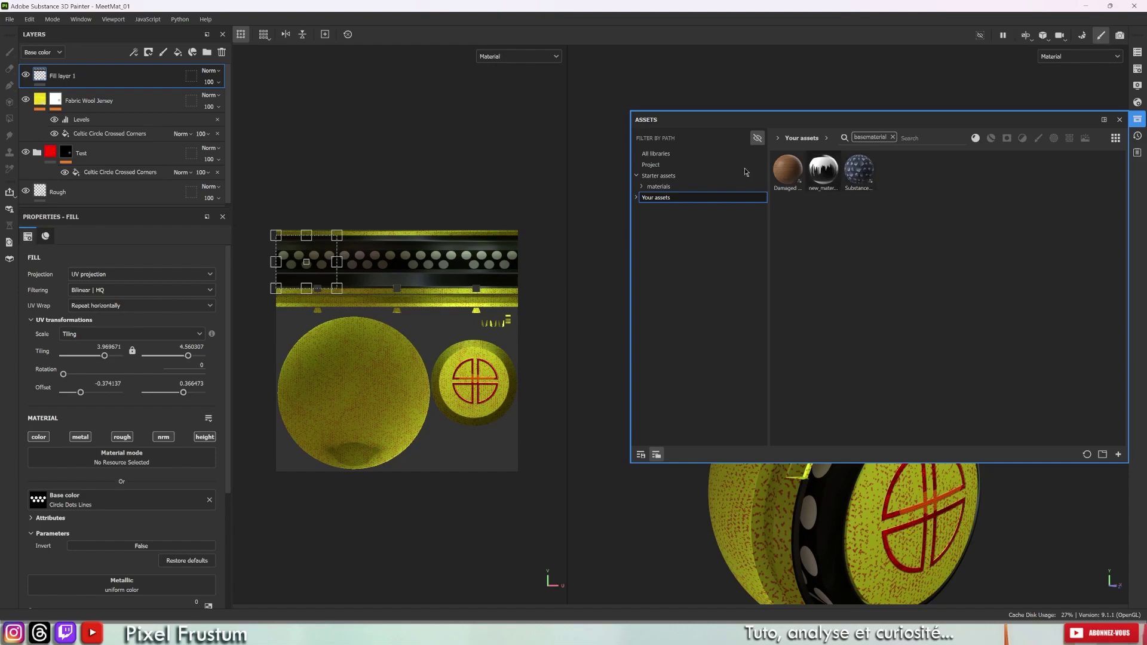
{"action": "left_click", "coordinate": [860, 178]}
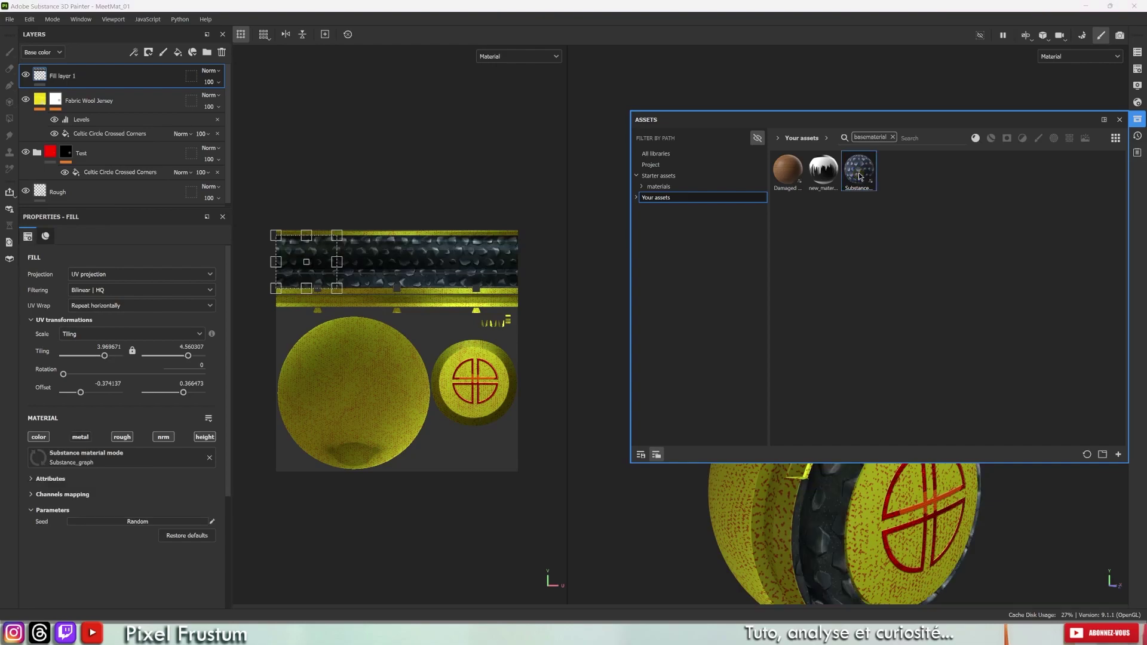
{"action": "right_click", "coordinate": [859, 176]}
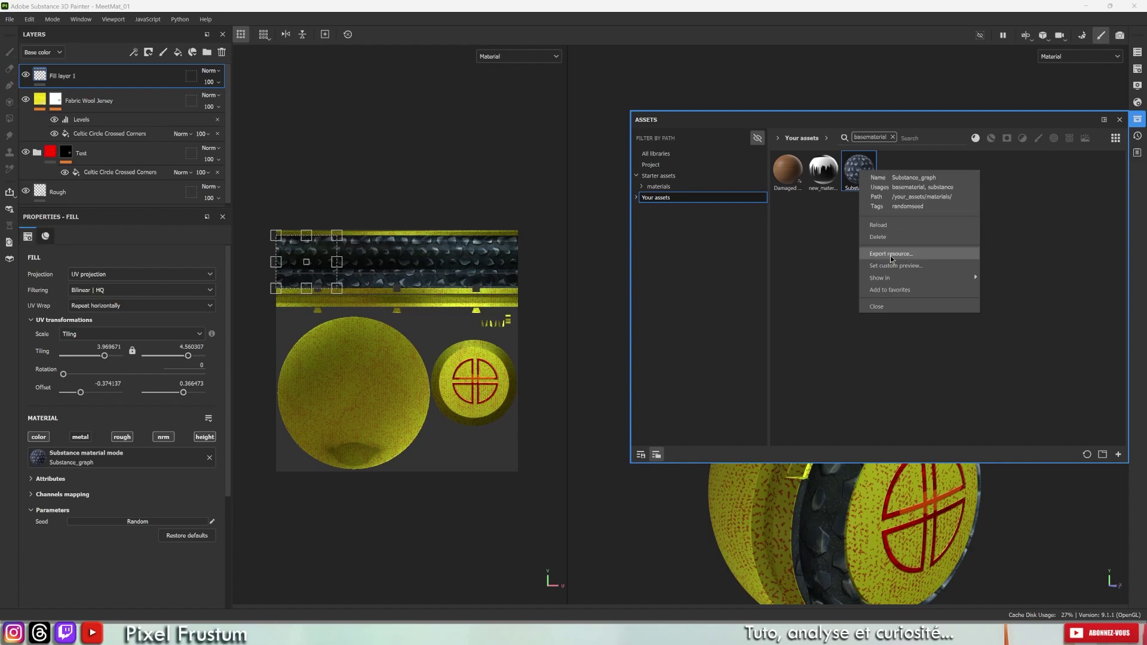
Step: Start choosing a custom preview image for Substance_graph, then cancel it
{"action": "left_click", "coordinate": [902, 266]}
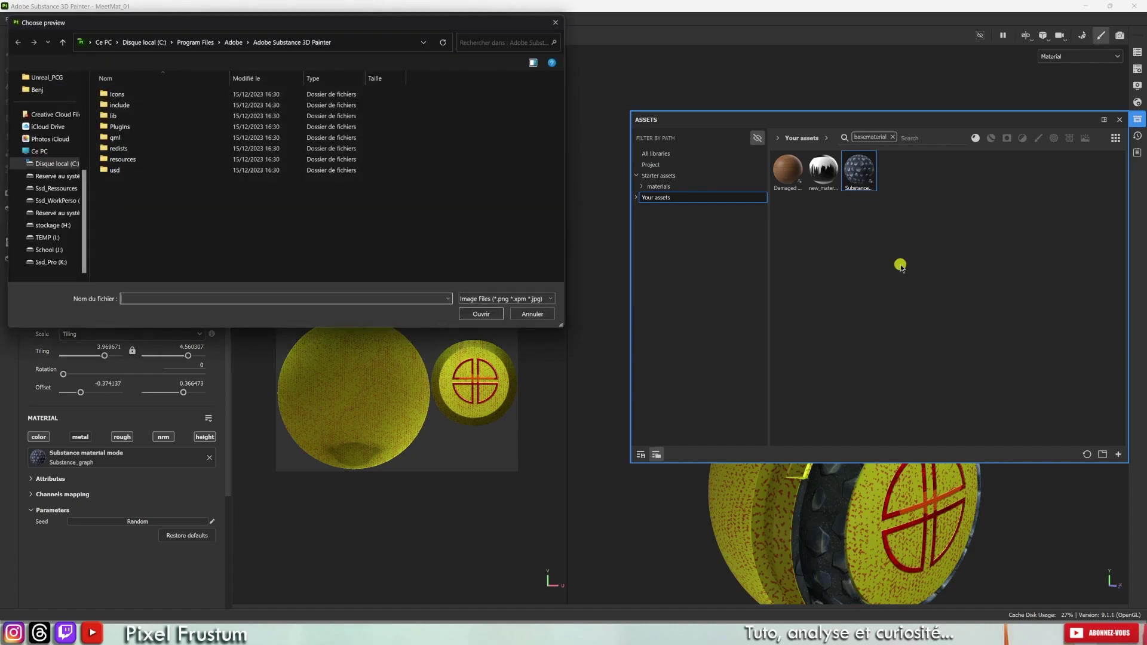
{"action": "left_click", "coordinate": [561, 21]}
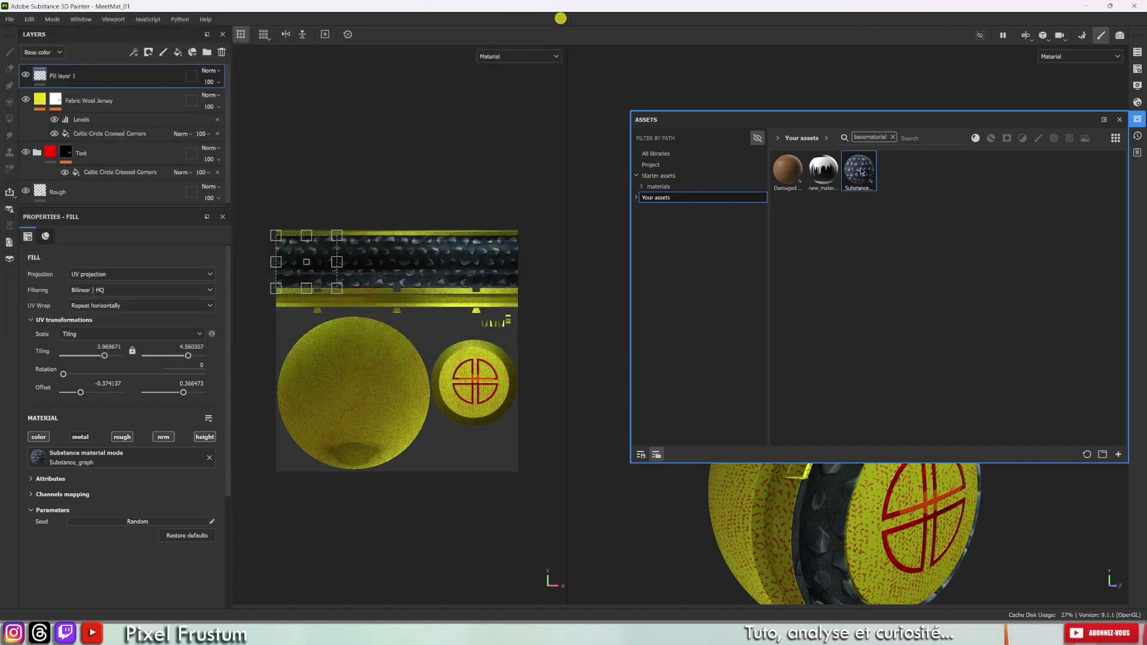
{"action": "right_click", "coordinate": [858, 171]}
Step: Switch the workspace to the 3D-only viewport (F2) and reopen the Substance_graph asset's options
{"action": "left_click", "coordinate": [836, 272]}
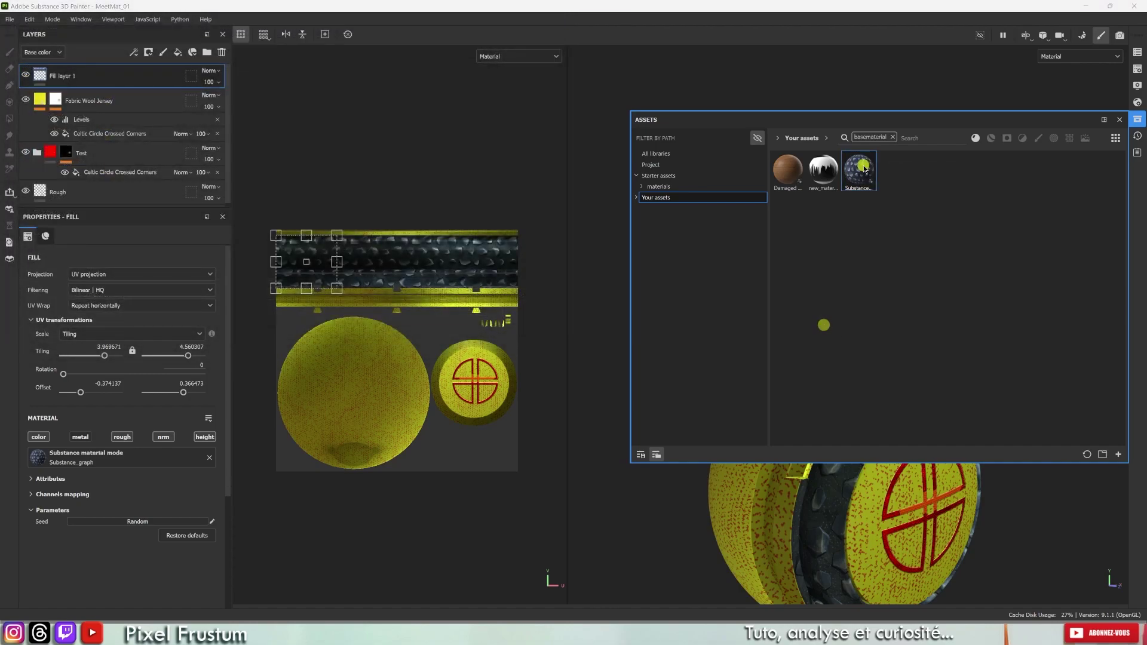
{"action": "key", "text": "F2"}
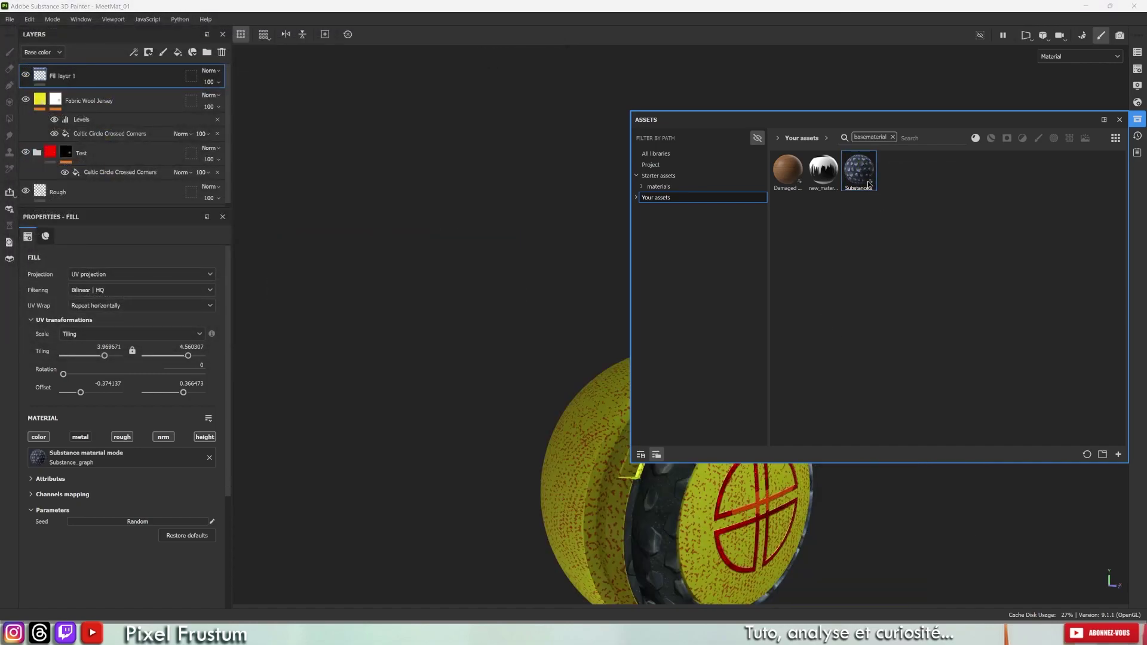
{"action": "right_click", "coordinate": [869, 180]}
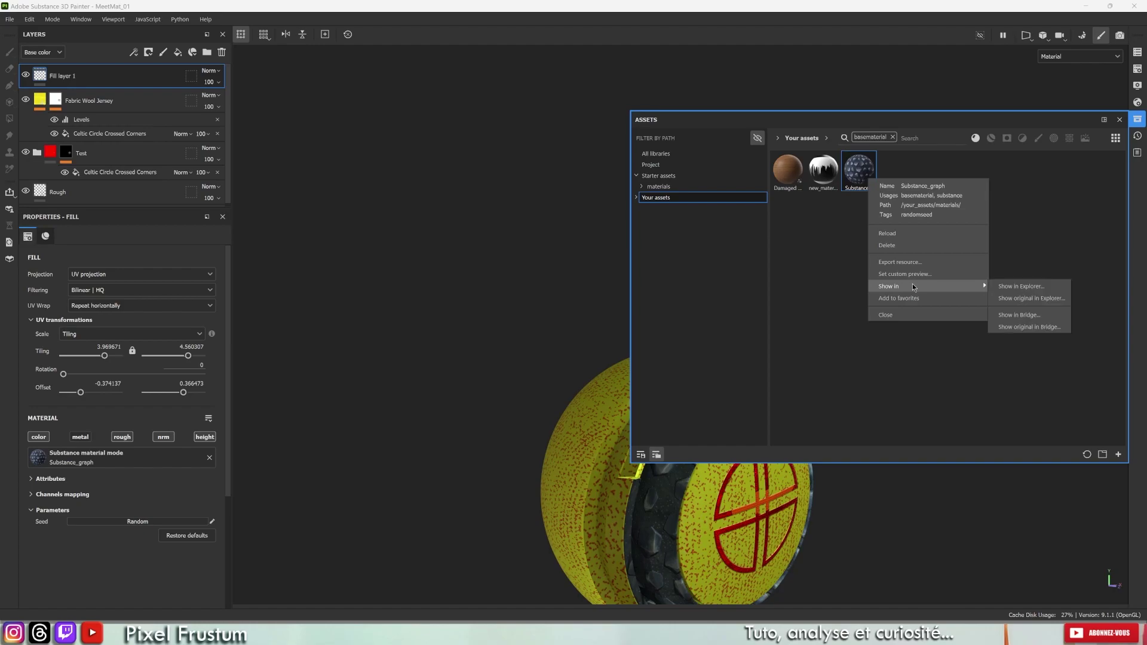
{"action": "mouse_move", "coordinate": [927, 286]}
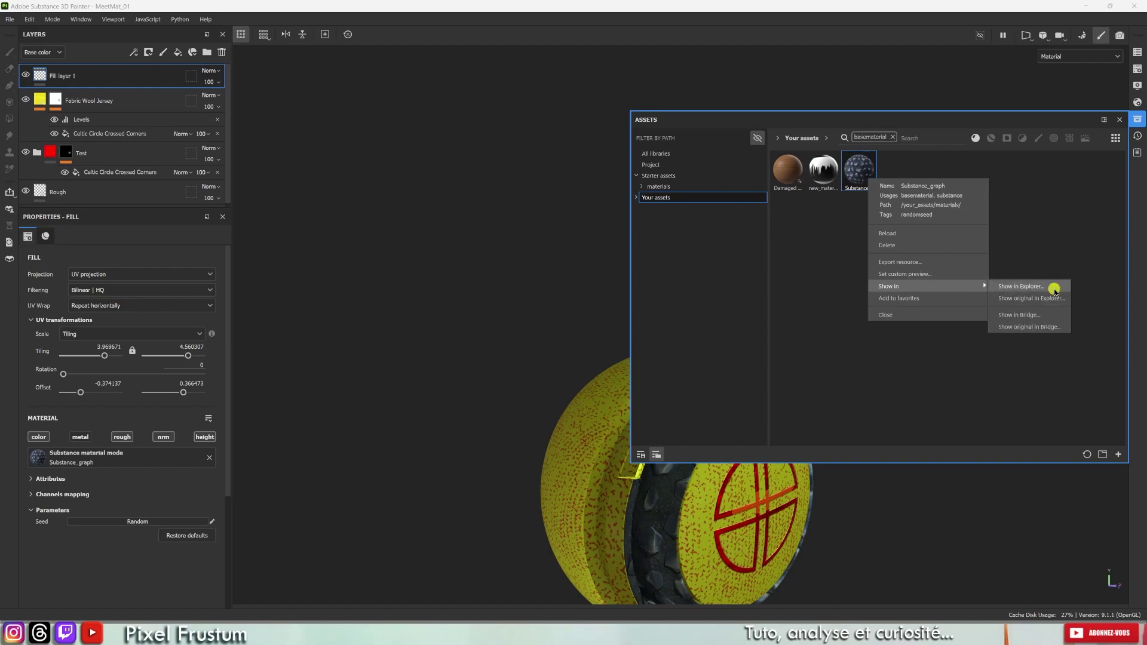
Step: Reveal Substance_graph in Explorer, filter Assets to Project, and drag image files into the panel
{"action": "left_click", "coordinate": [1054, 293]}
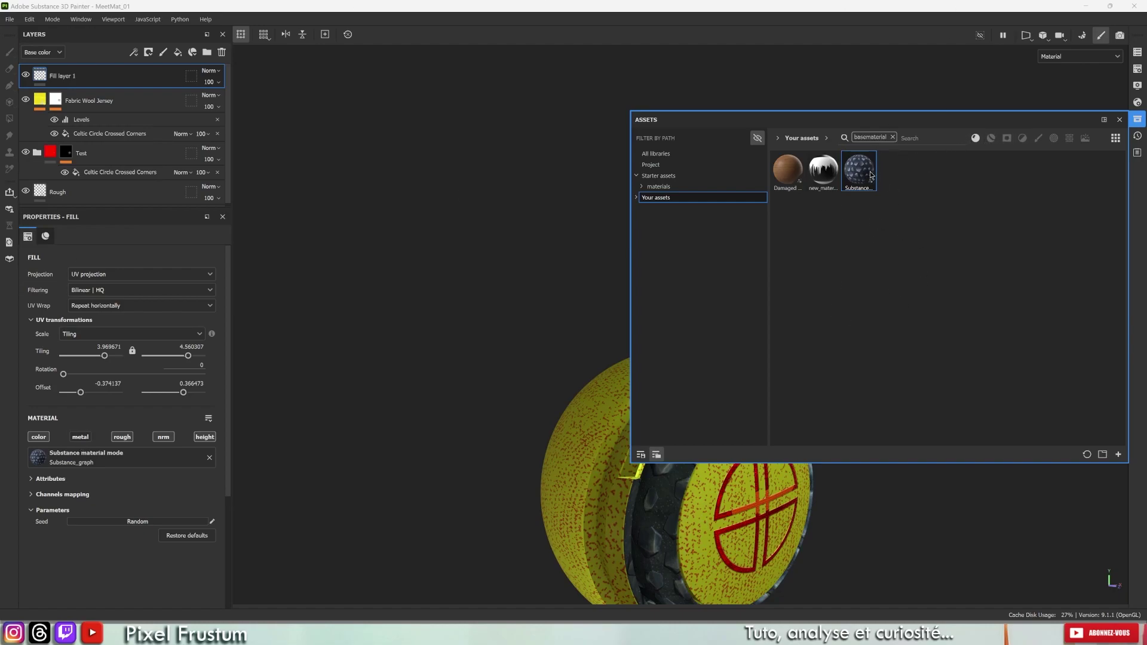
{"action": "left_click", "coordinate": [651, 165]}
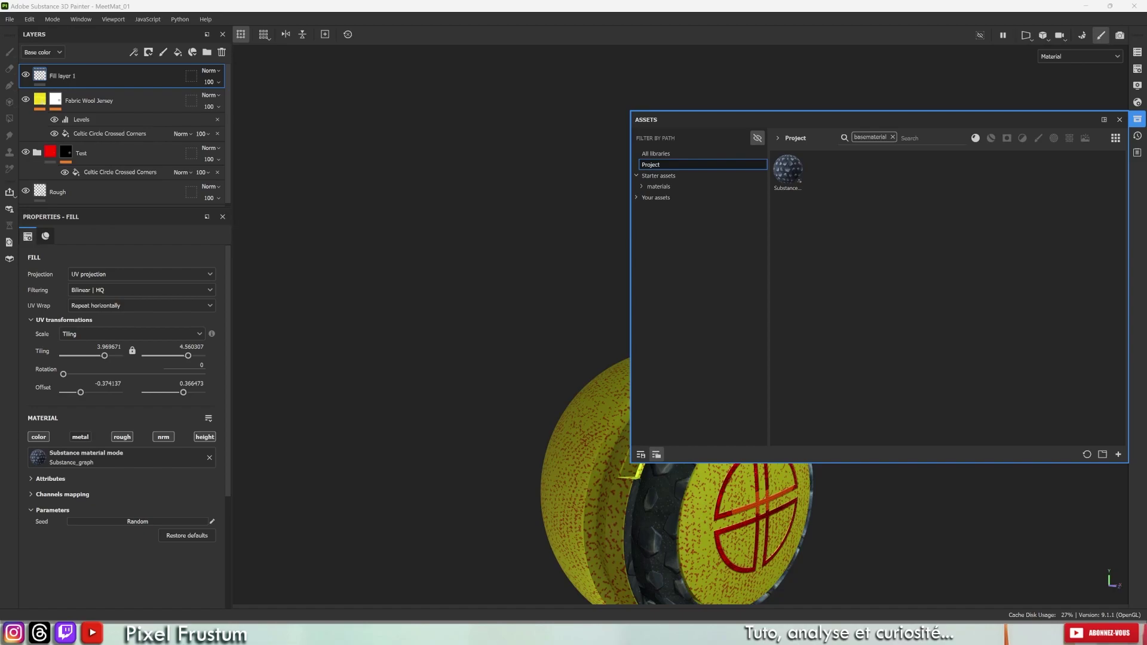
{"action": "mouse_move", "coordinate": [363, 342]}
{"action": "left_mouse_down"}
{"action": "mouse_move", "coordinate": [914, 227]}
{"action": "mouse_move", "coordinate": [870, 183]}
{"action": "mouse_move", "coordinate": [887, 221]}
{"action": "left_mouse_up"}
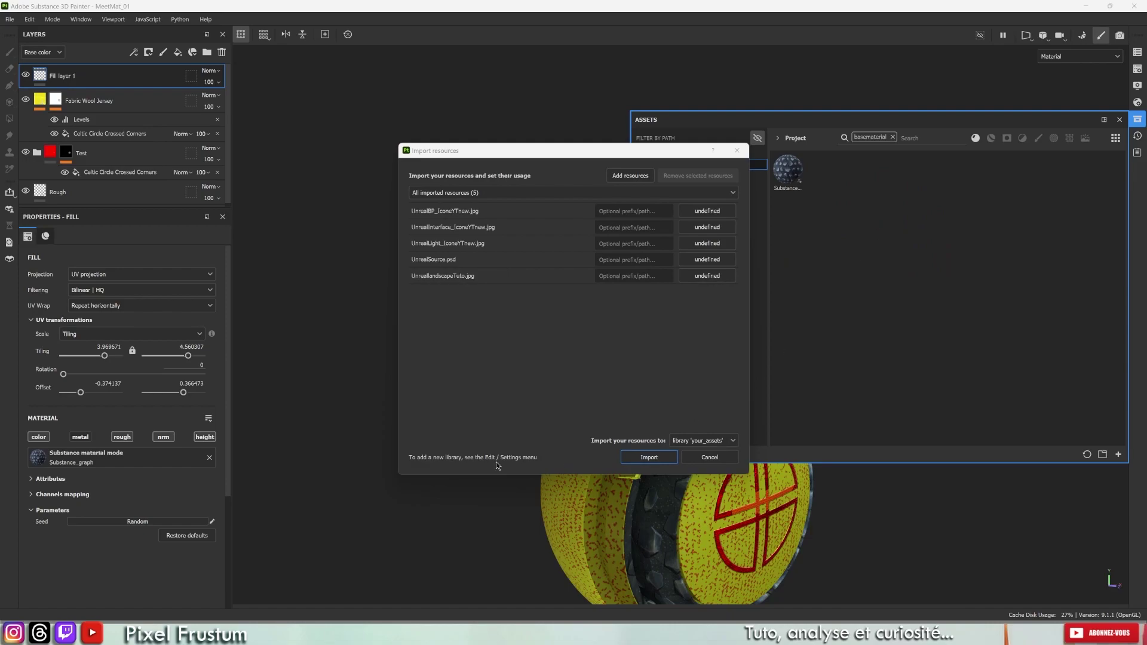
Step: Move the import dialog up-left and review each of the five listed Unreal image files
{"action": "mouse_move", "coordinate": [599, 156]}
{"action": "left_mouse_down"}
{"action": "mouse_move", "coordinate": [586, 187]}
{"action": "mouse_move", "coordinate": [538, 44]}
{"action": "left_mouse_up"}
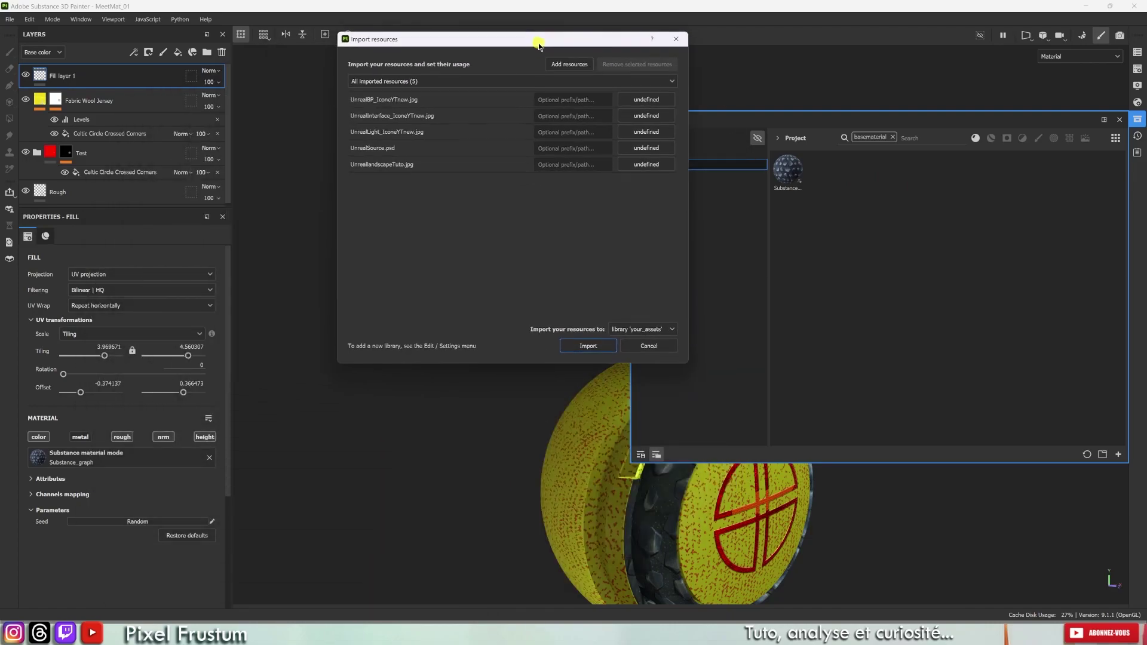
{"action": "left_click", "coordinate": [369, 100]}
{"action": "left_click", "coordinate": [367, 119]}
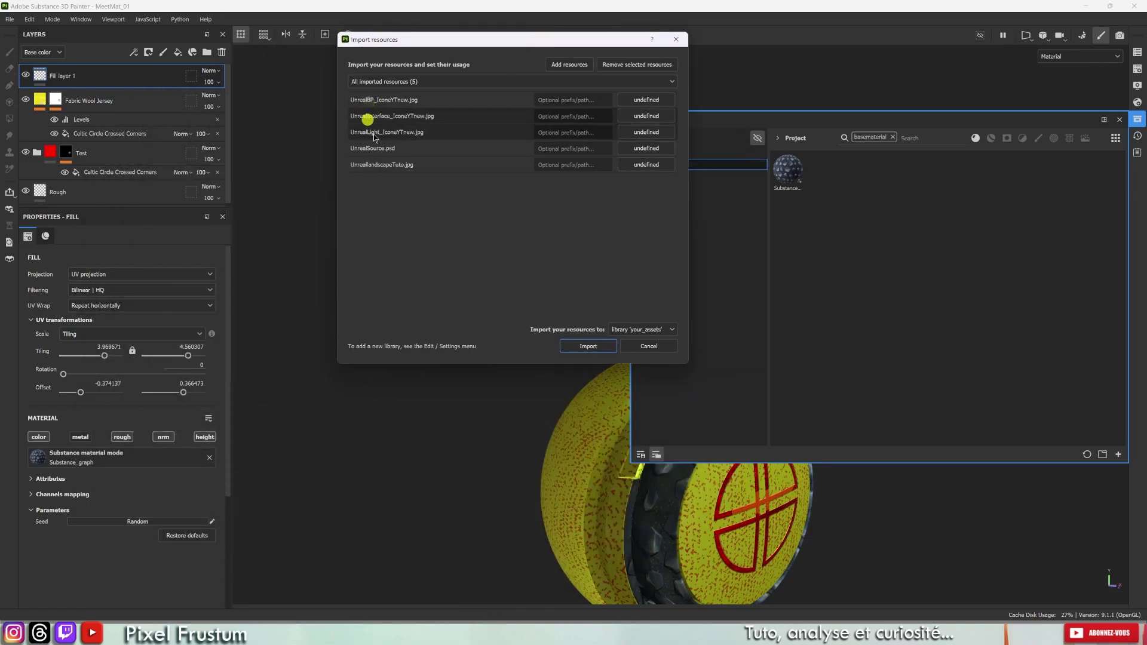
{"action": "left_click", "coordinate": [379, 163]}
{"action": "left_click", "coordinate": [380, 149]}
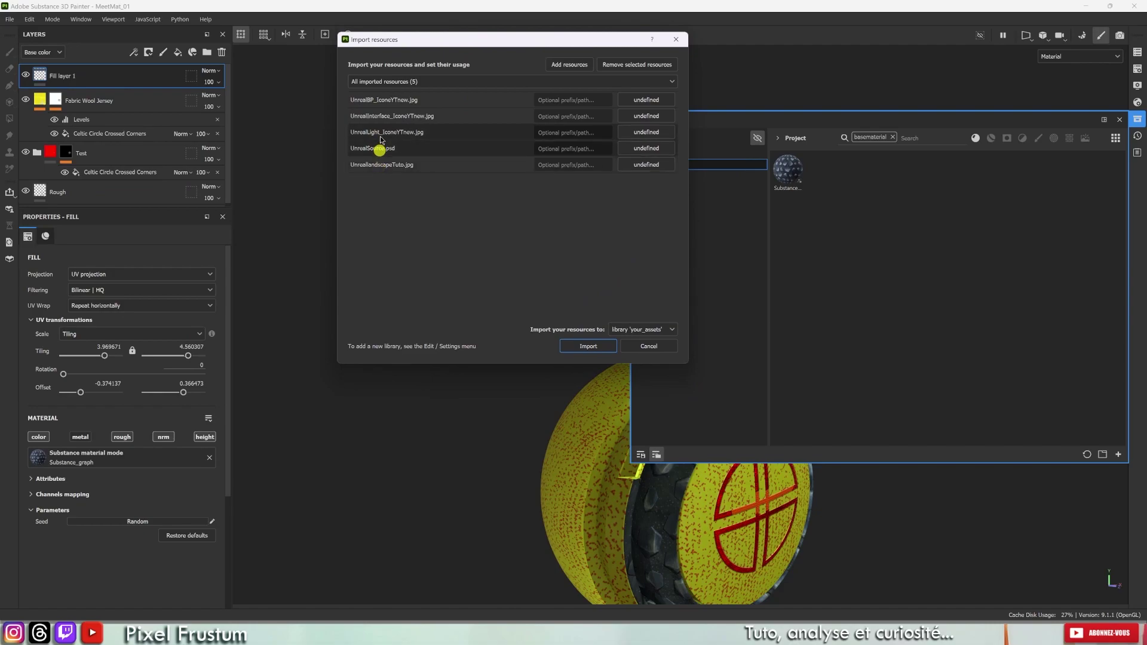
{"action": "left_click", "coordinate": [384, 116]}
{"action": "left_click", "coordinate": [390, 114]}
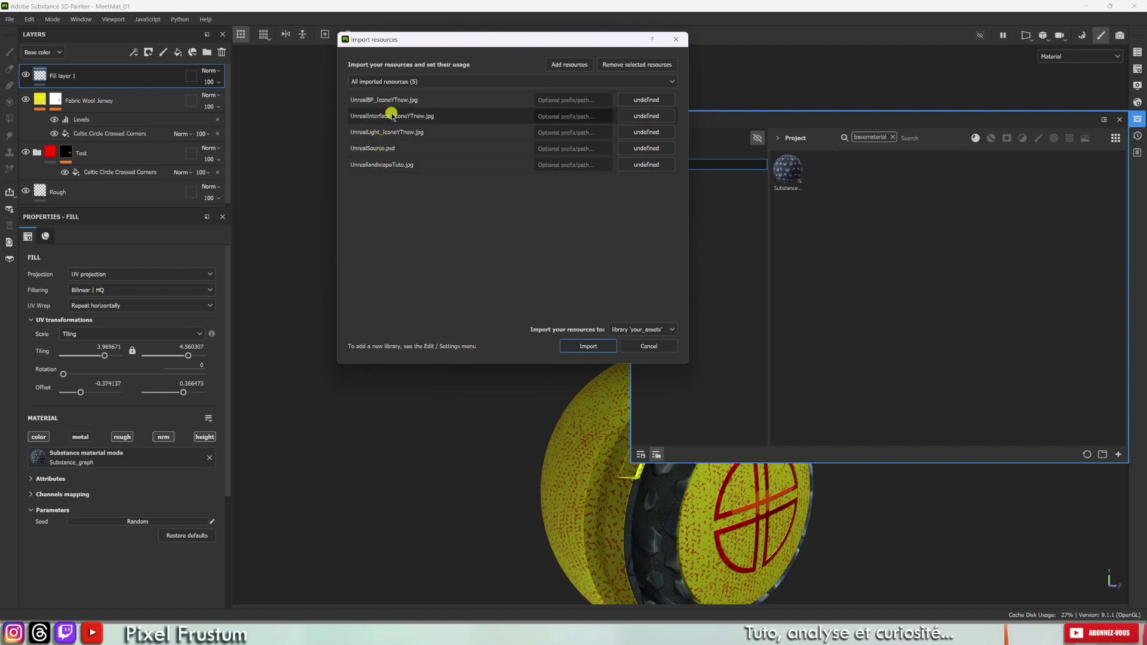
{"action": "left_click", "coordinate": [391, 148]}
{"action": "left_click", "coordinate": [390, 150]}
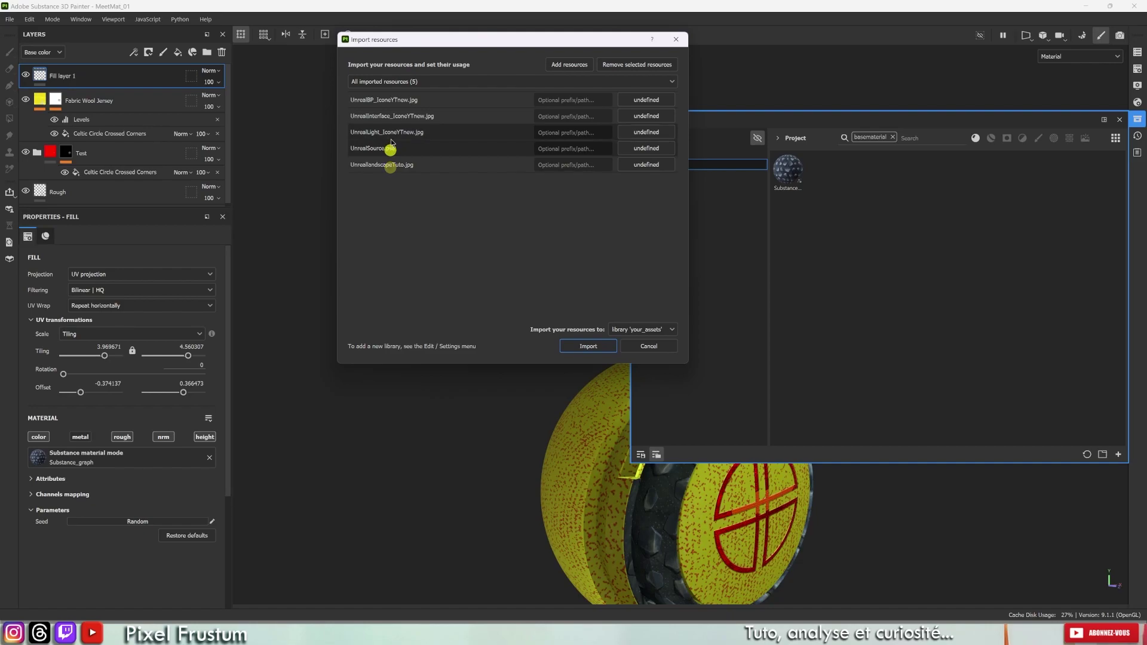
{"action": "left_click", "coordinate": [405, 98]}
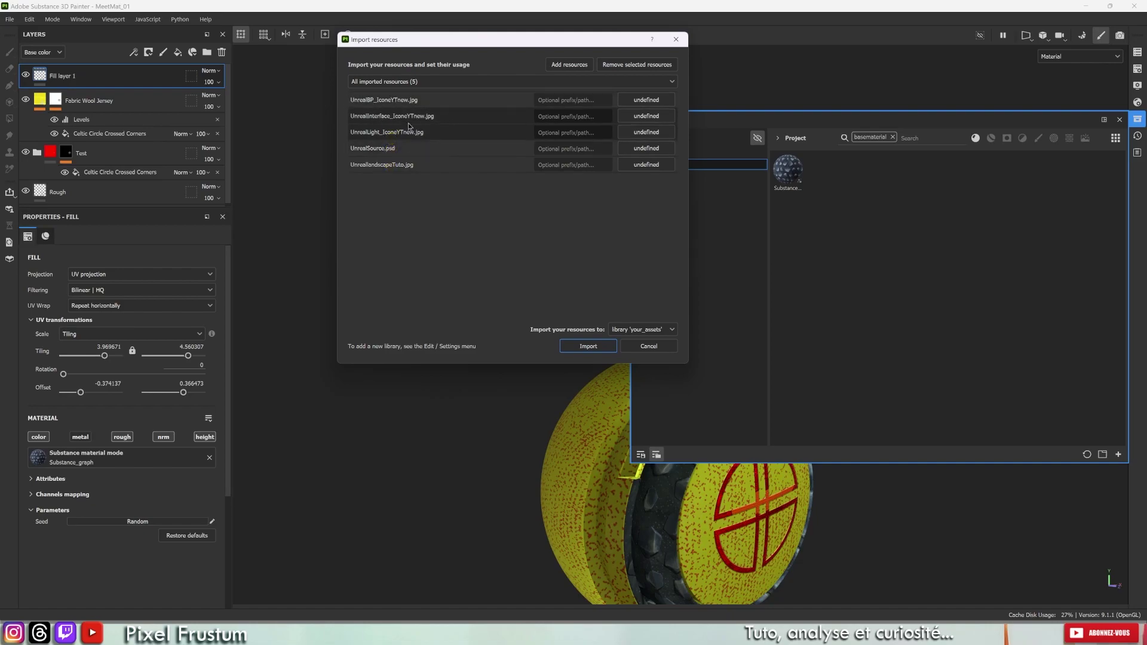
{"action": "left_click", "coordinate": [377, 102]}
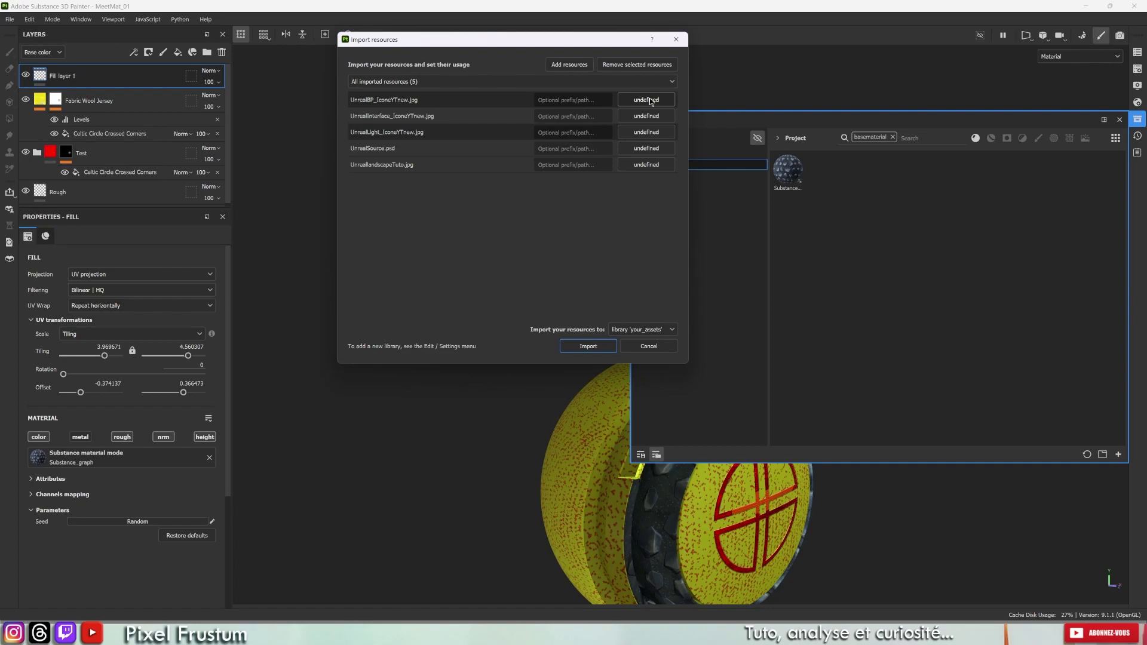
Step: Set the usage of the first three Unreal JPG files to texture
{"action": "left_click", "coordinate": [440, 101]}
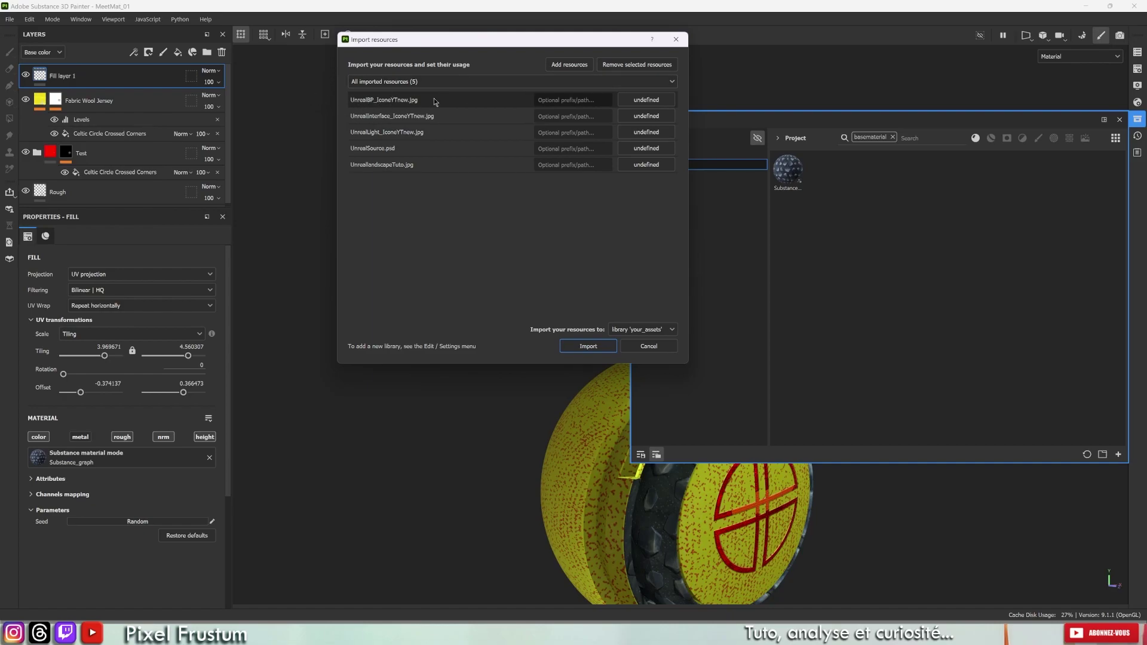
{"action": "left_click", "coordinate": [658, 100]}
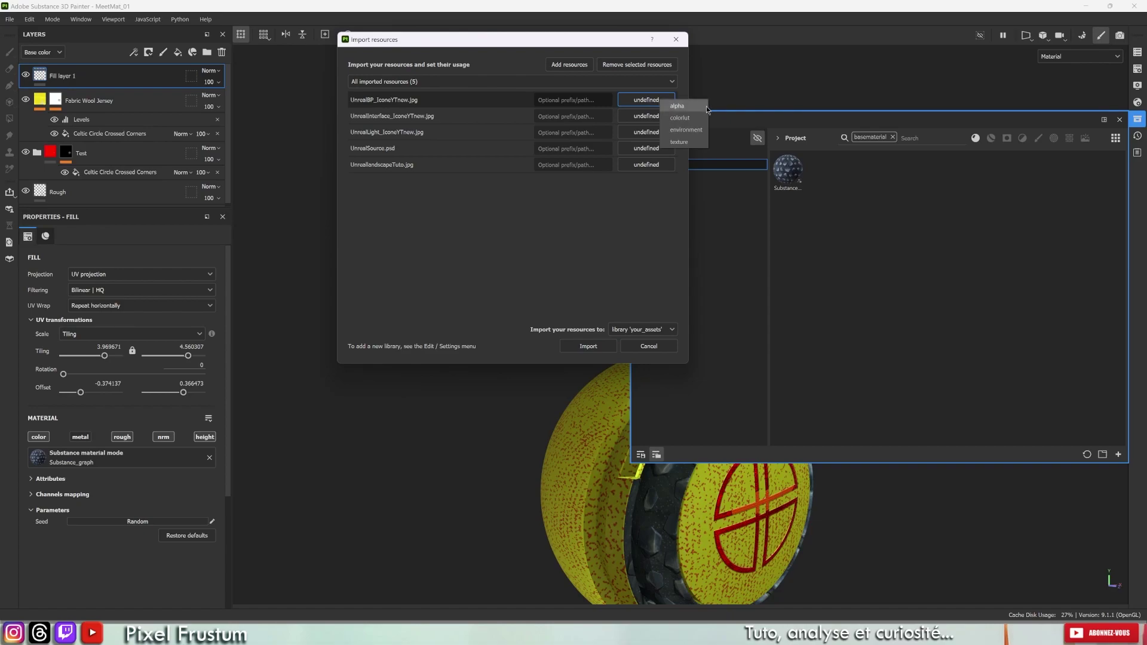
{"action": "left_click", "coordinate": [679, 142]}
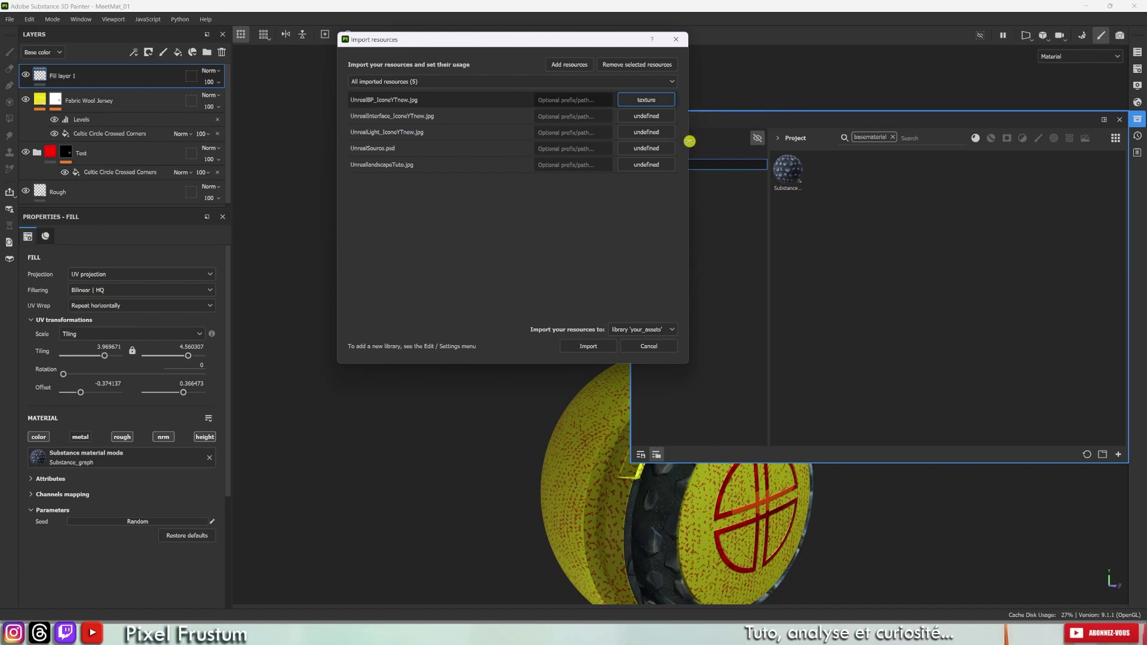
{"action": "left_click", "coordinate": [639, 116]}
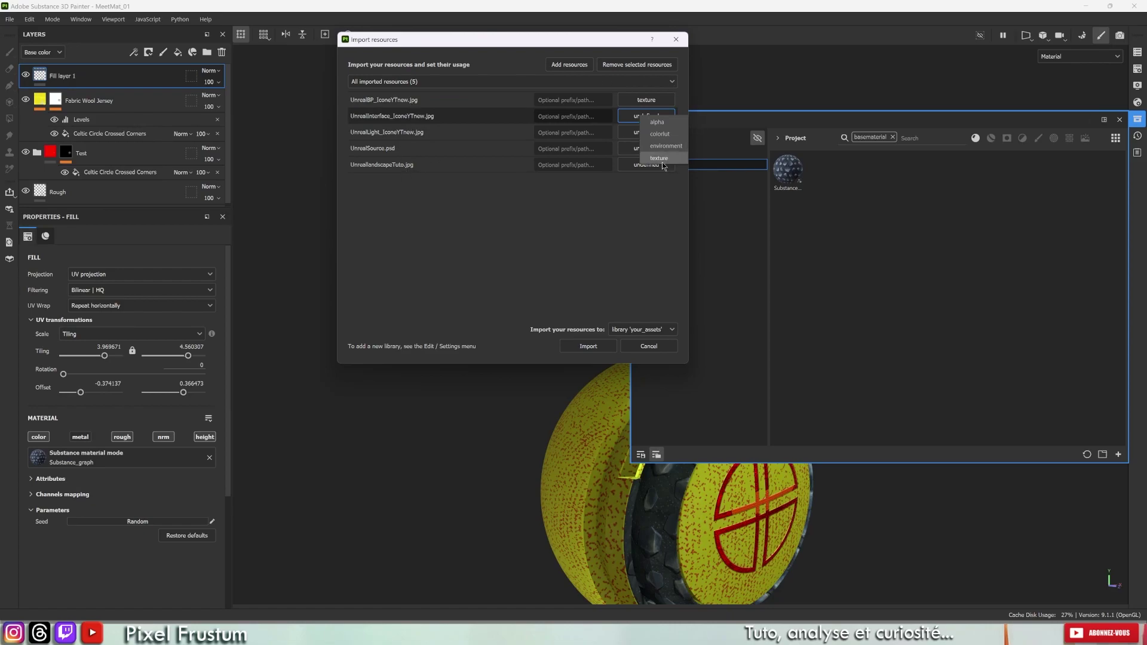
{"action": "left_click", "coordinate": [661, 159]}
{"action": "left_click", "coordinate": [648, 133]}
{"action": "left_click", "coordinate": [667, 174]}
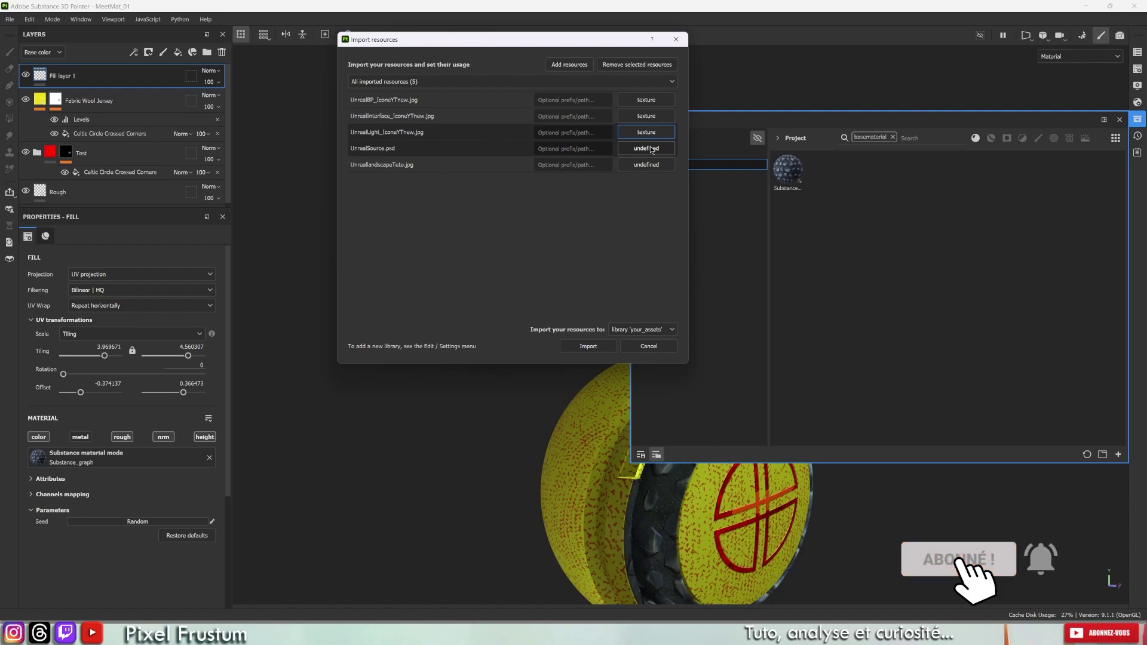
Step: Check the remaining usage choices, then cancel the import without importing anything
{"action": "left_click", "coordinate": [649, 148]}
{"action": "left_click", "coordinate": [647, 98]}
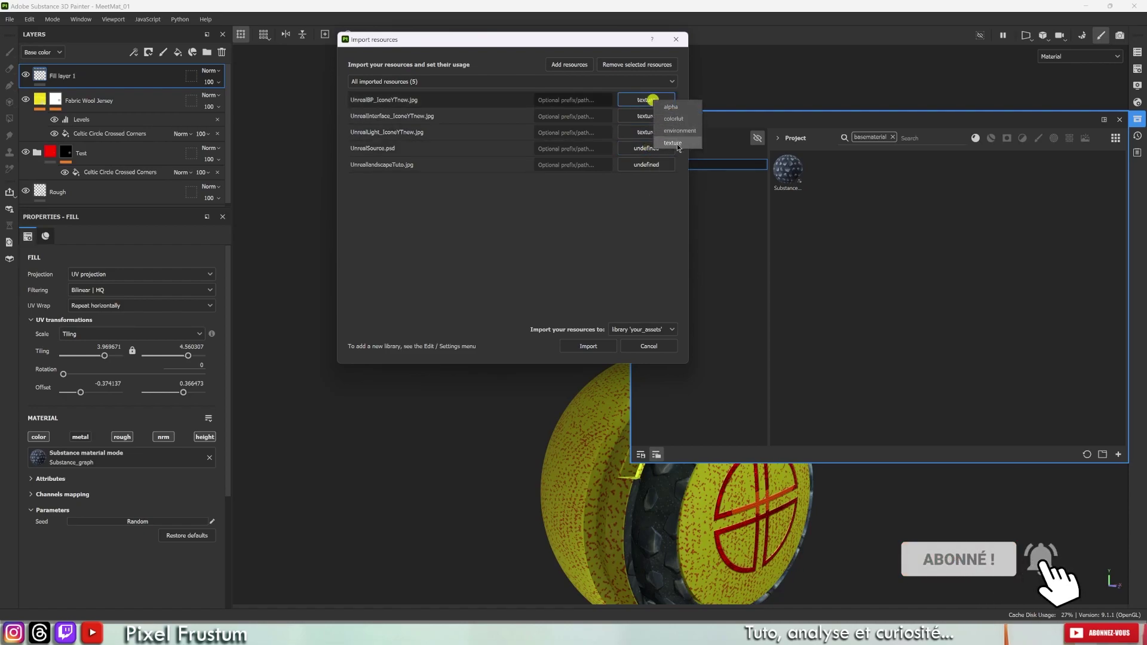
{"action": "left_click", "coordinate": [644, 113]}
{"action": "left_click", "coordinate": [675, 148]}
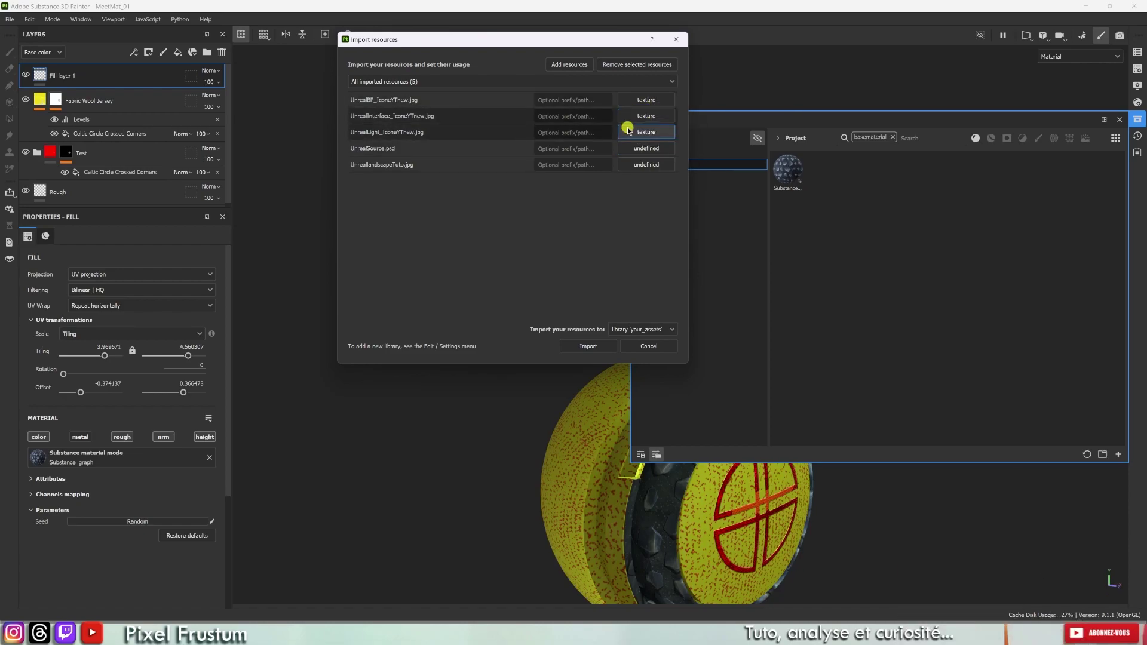
{"action": "left_click", "coordinate": [627, 127]}
{"action": "left_click", "coordinate": [454, 261]}
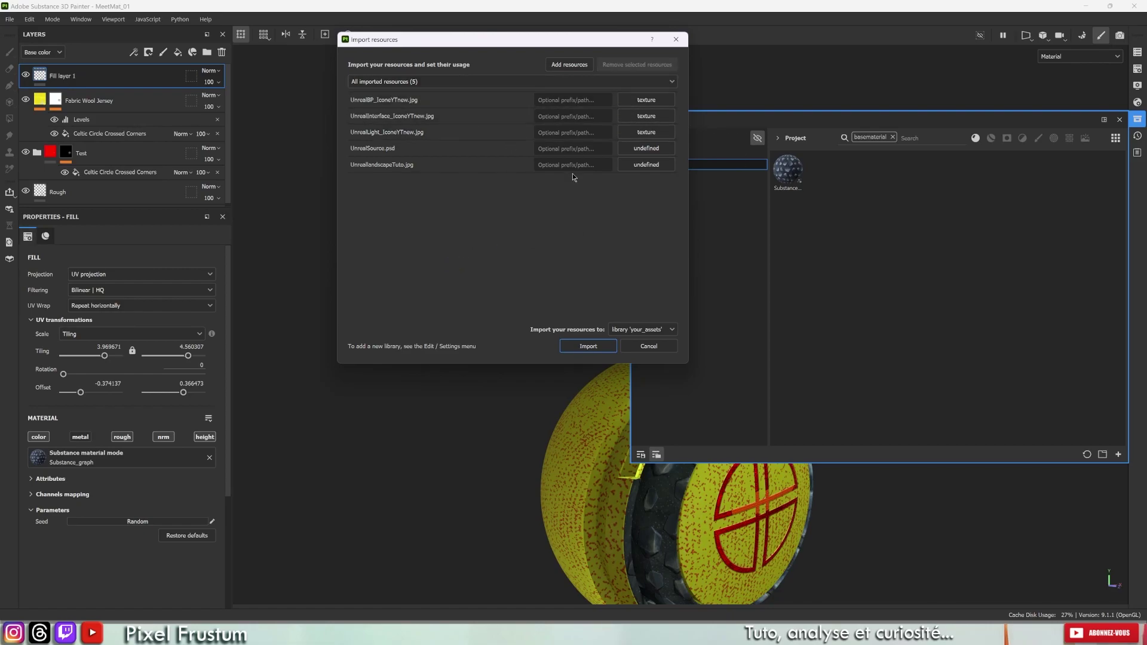
{"action": "left_click", "coordinate": [642, 347]}
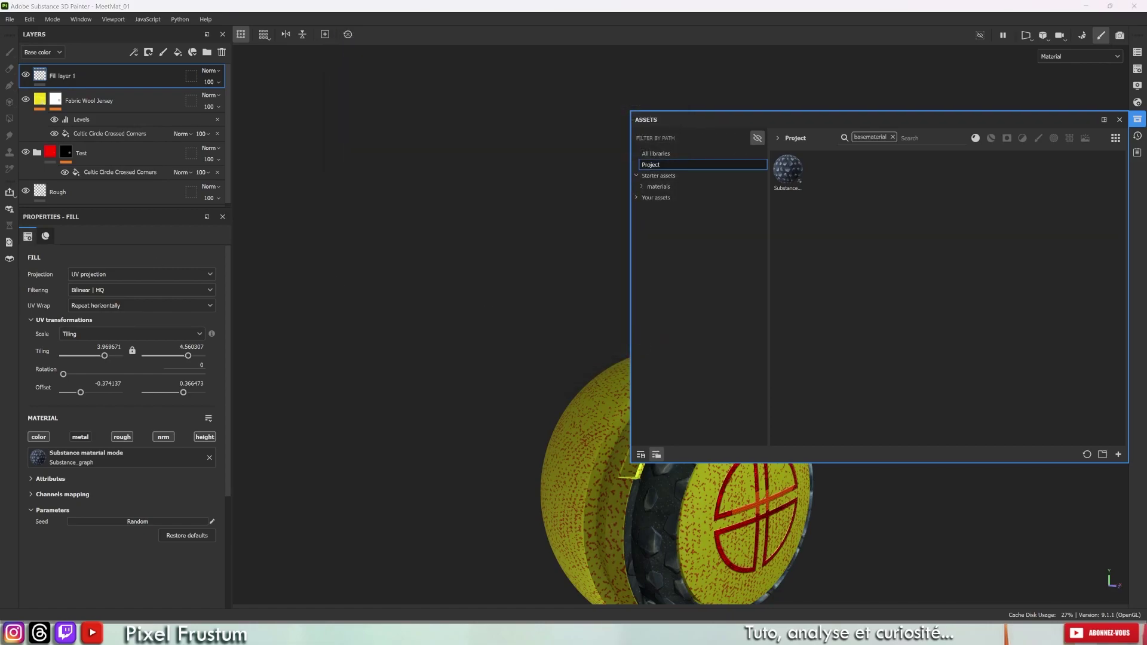
Step: Drop the five Unreal images onto the Assets panel again, move the dialog left, and select all rows
{"action": "left_click_drag", "start_coordinate": [966, 322], "coordinate": [965, 323]}
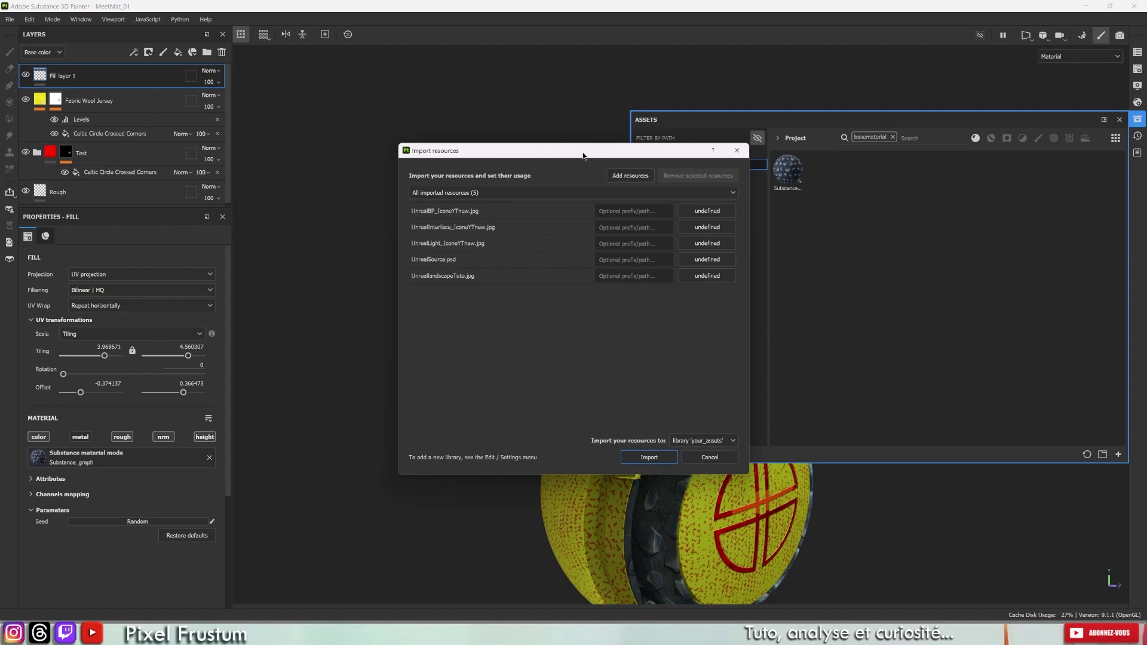
{"action": "mouse_move", "coordinate": [587, 147]}
{"action": "left_mouse_down"}
{"action": "mouse_move", "coordinate": [412, 129]}
{"action": "mouse_move", "coordinate": [489, 103]}
{"action": "left_mouse_up"}
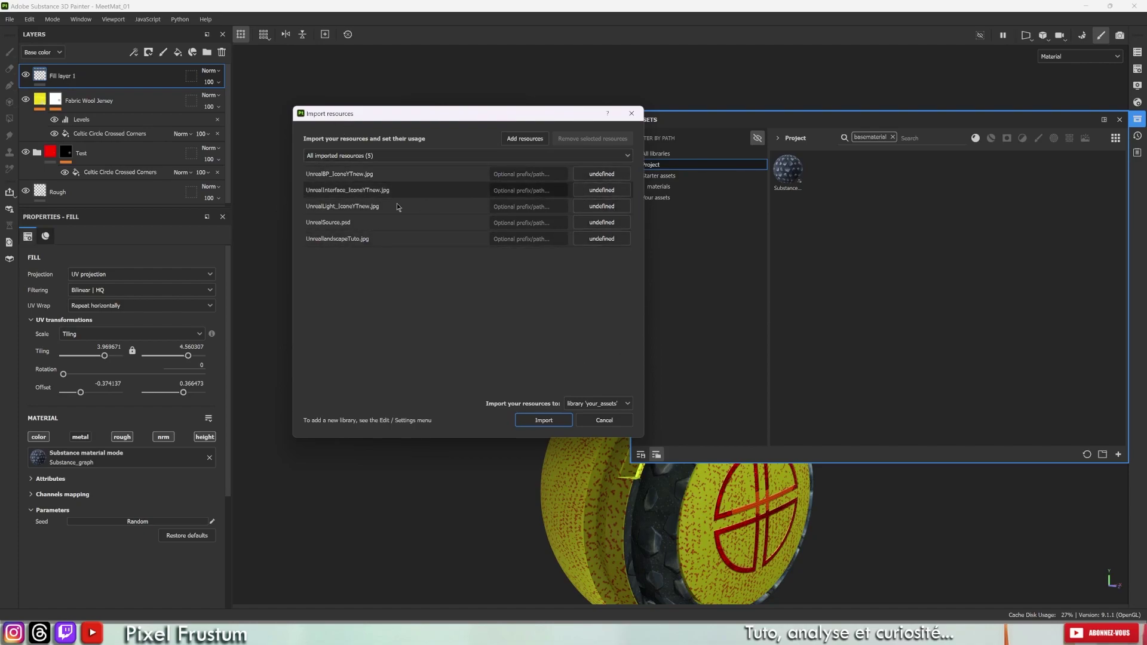
{"action": "left_click", "coordinate": [354, 175]}
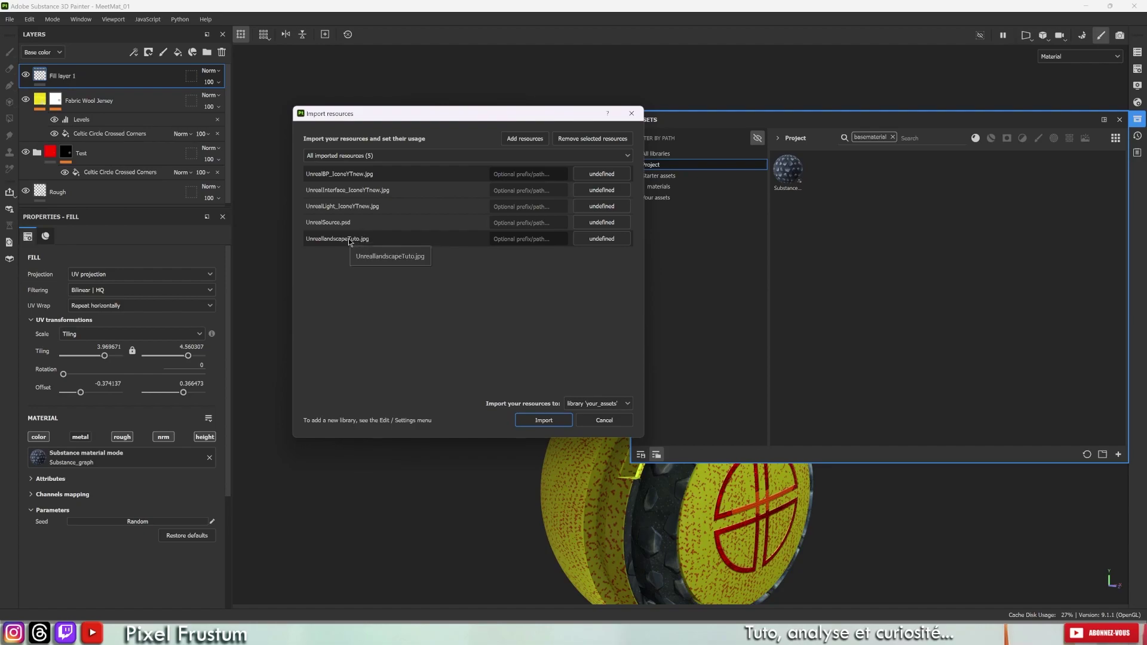
{"action": "left_click", "coordinate": [347, 239]}
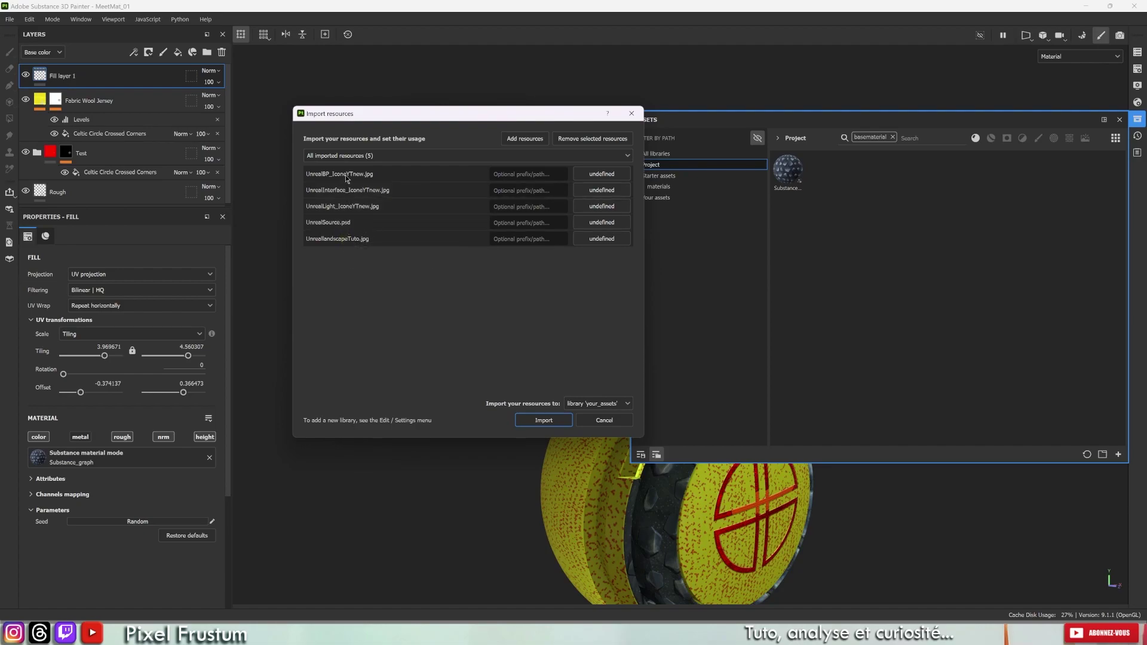
Step: Set all five files to texture usage and import them into the current session
{"action": "left_click", "coordinate": [600, 175]}
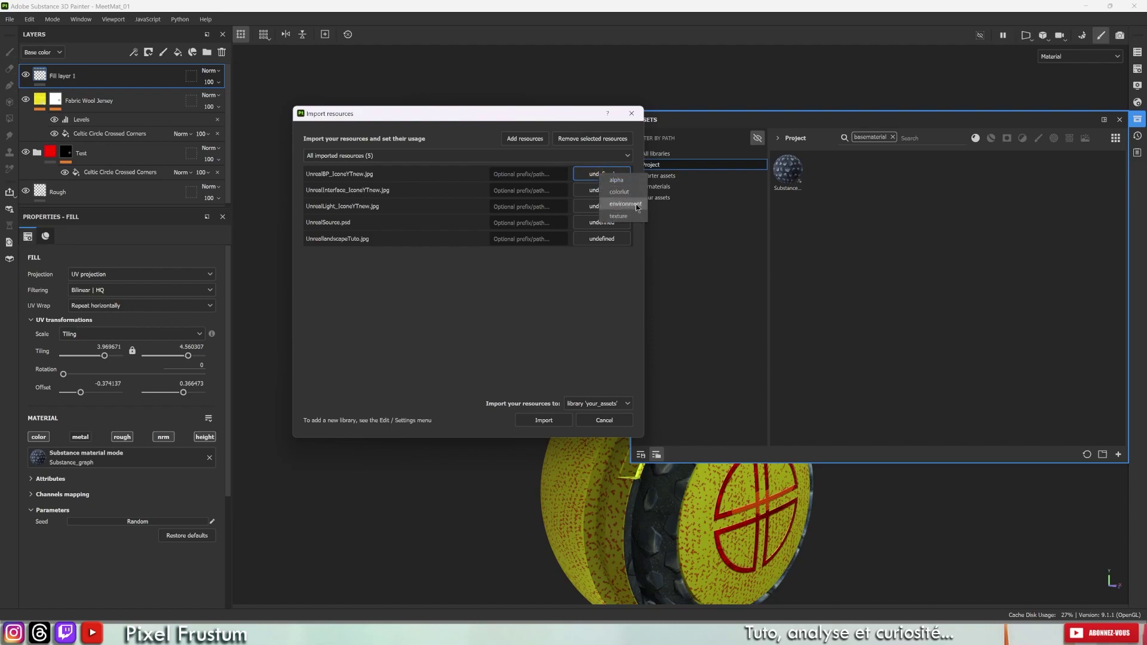
{"action": "left_click", "coordinate": [623, 217]}
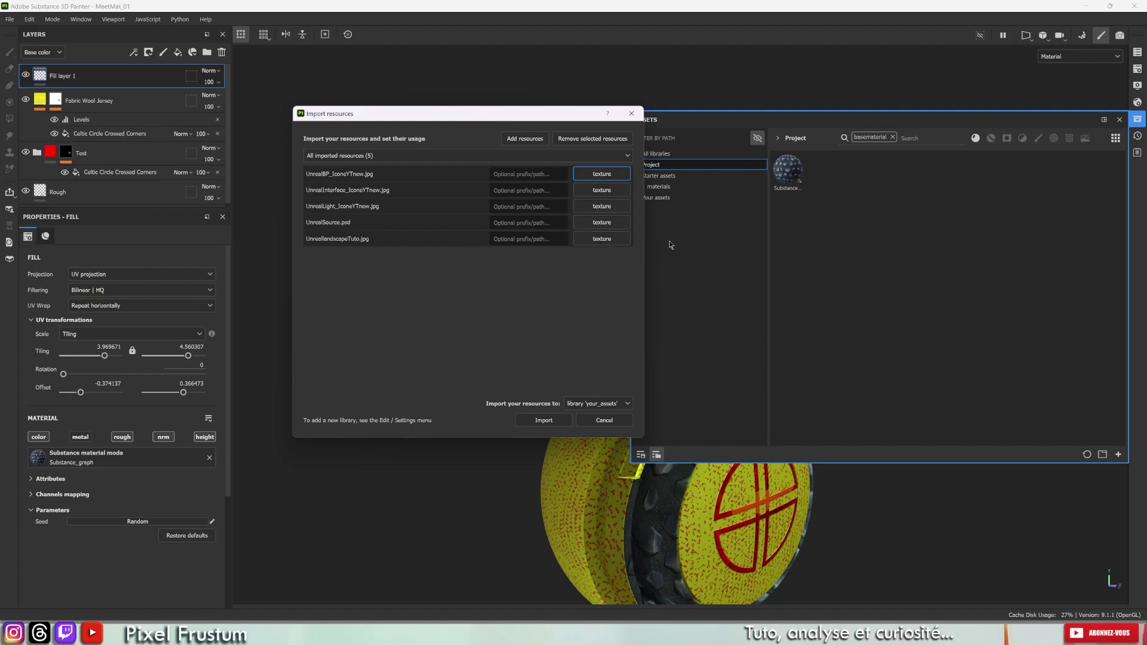
{"action": "left_click", "coordinate": [603, 403]}
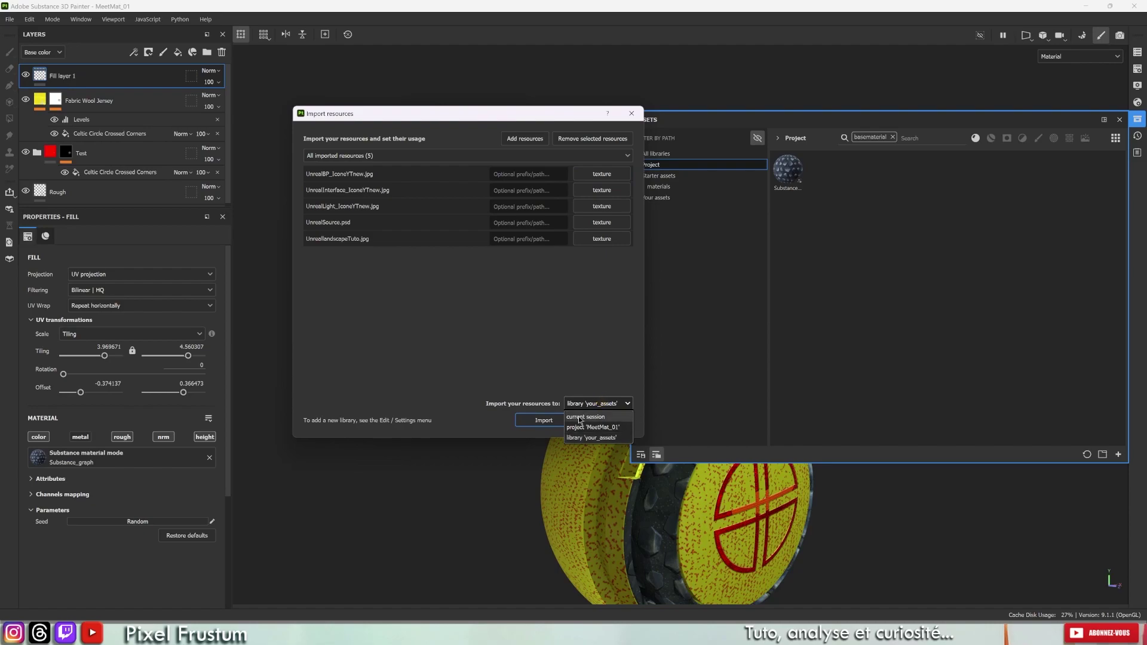
{"action": "left_click", "coordinate": [591, 418]}
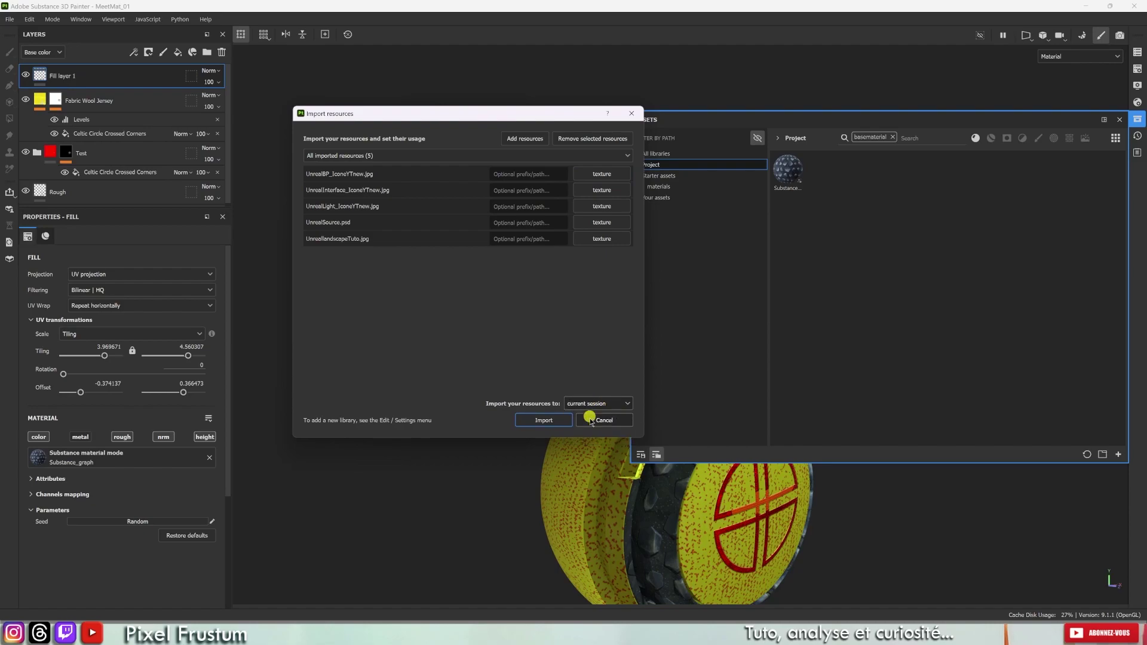
{"action": "left_click", "coordinate": [543, 420]}
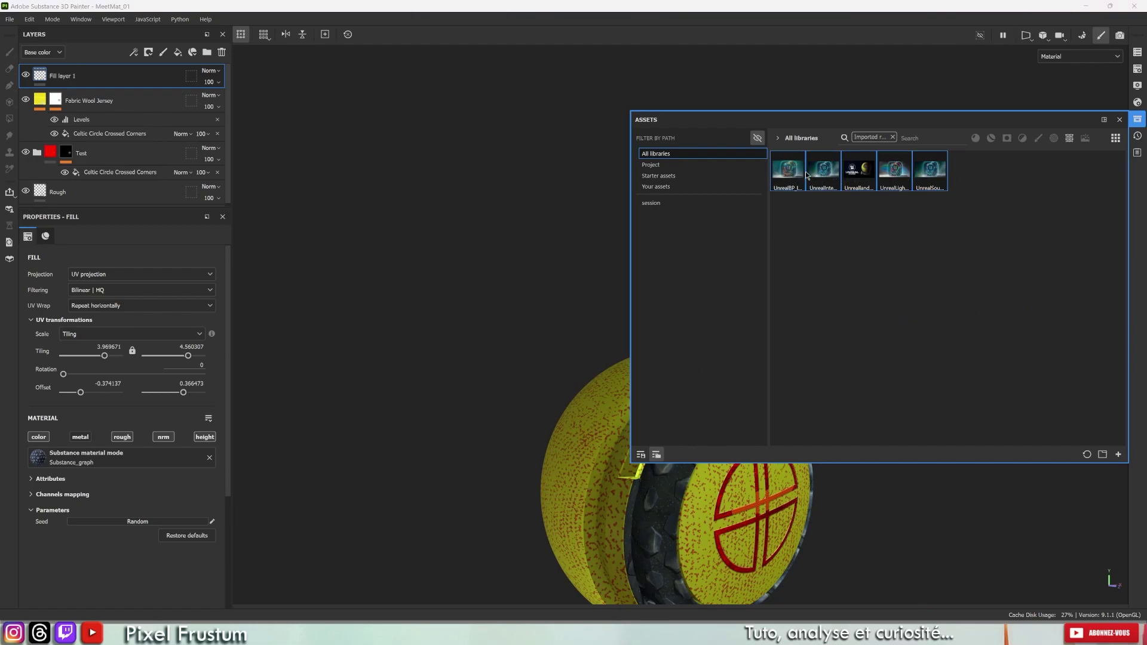
Step: Deselect the imported thumbnails and drop the five Unreal images onto the Assets panel again
{"action": "left_click", "coordinate": [986, 235]}
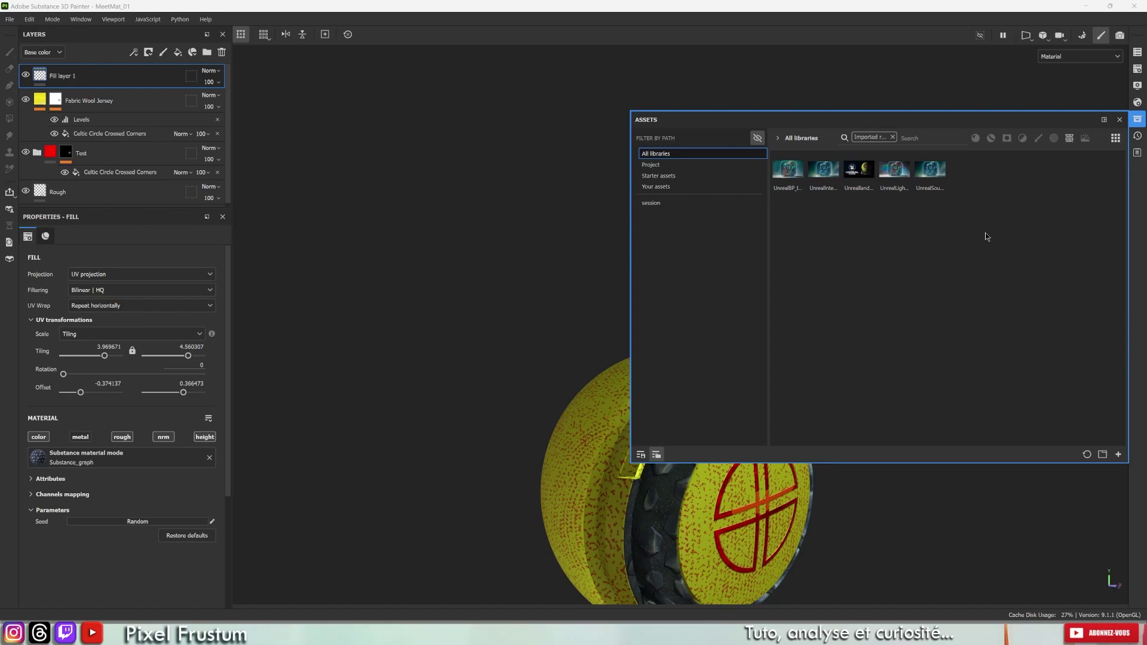
{"action": "left_click_drag", "start_coordinate": [417, 264], "coordinate": [925, 277]}
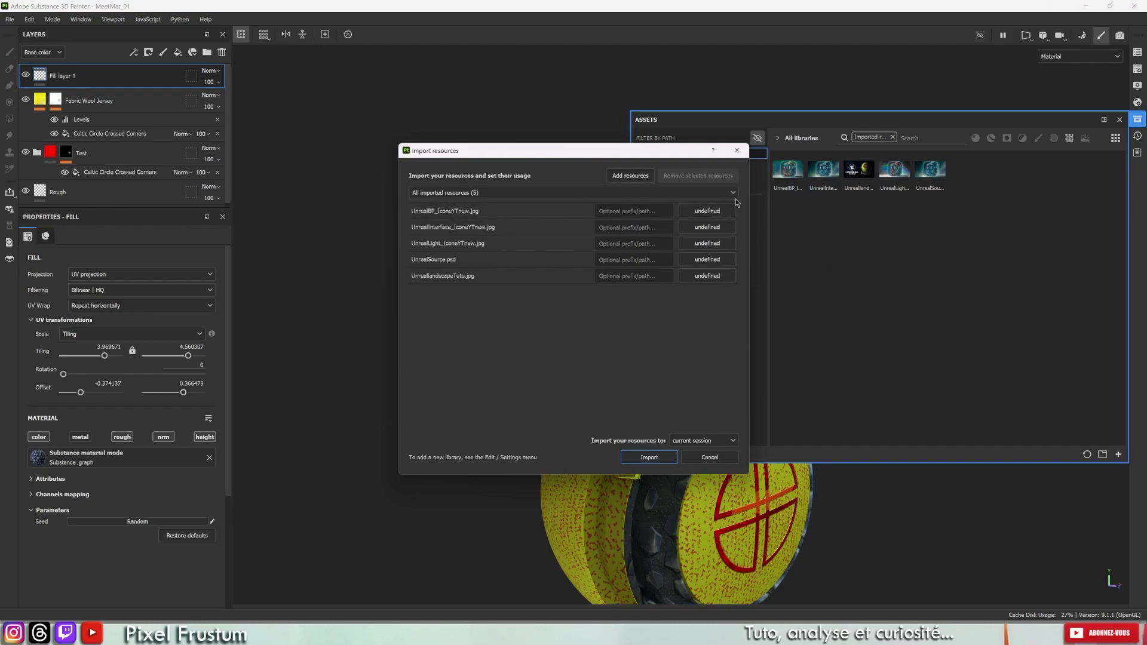
Step: Inspect the first file's usage choices and the destination list, leaving everything unchanged
{"action": "left_click", "coordinate": [717, 212]}
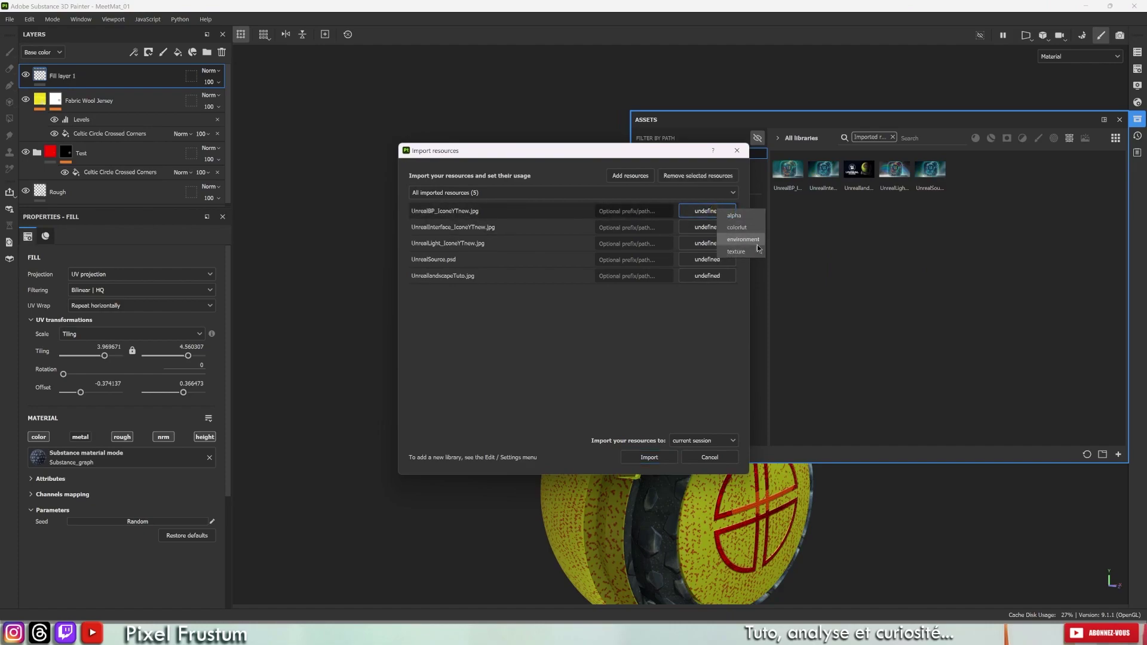
{"action": "left_click", "coordinate": [640, 305]}
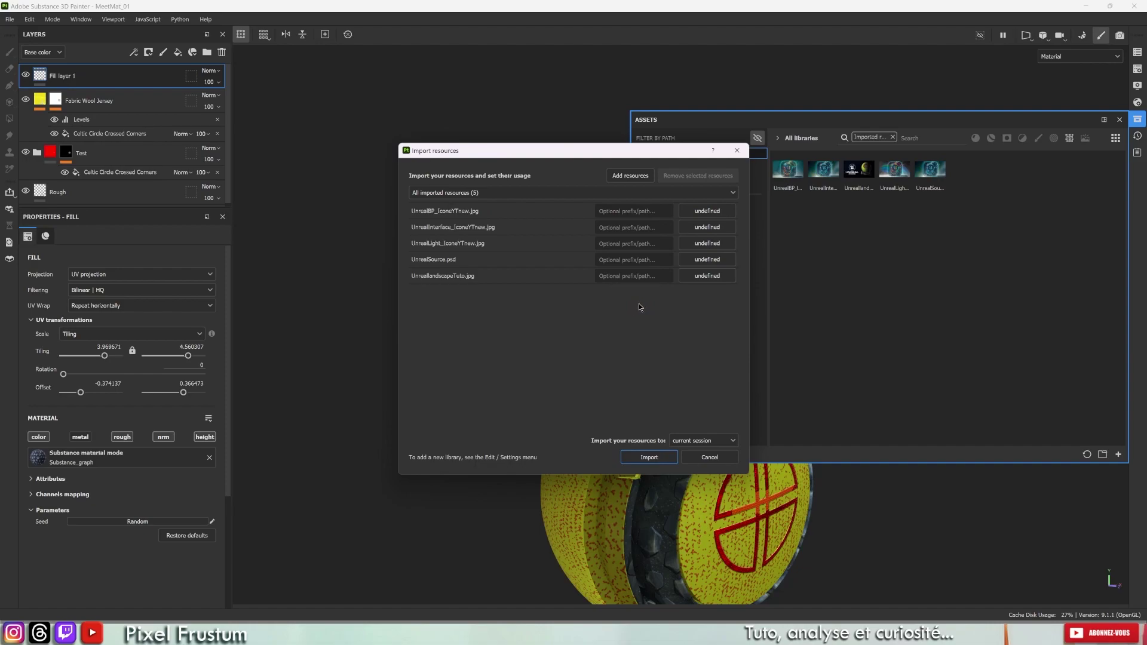
{"action": "left_click", "coordinate": [711, 212]}
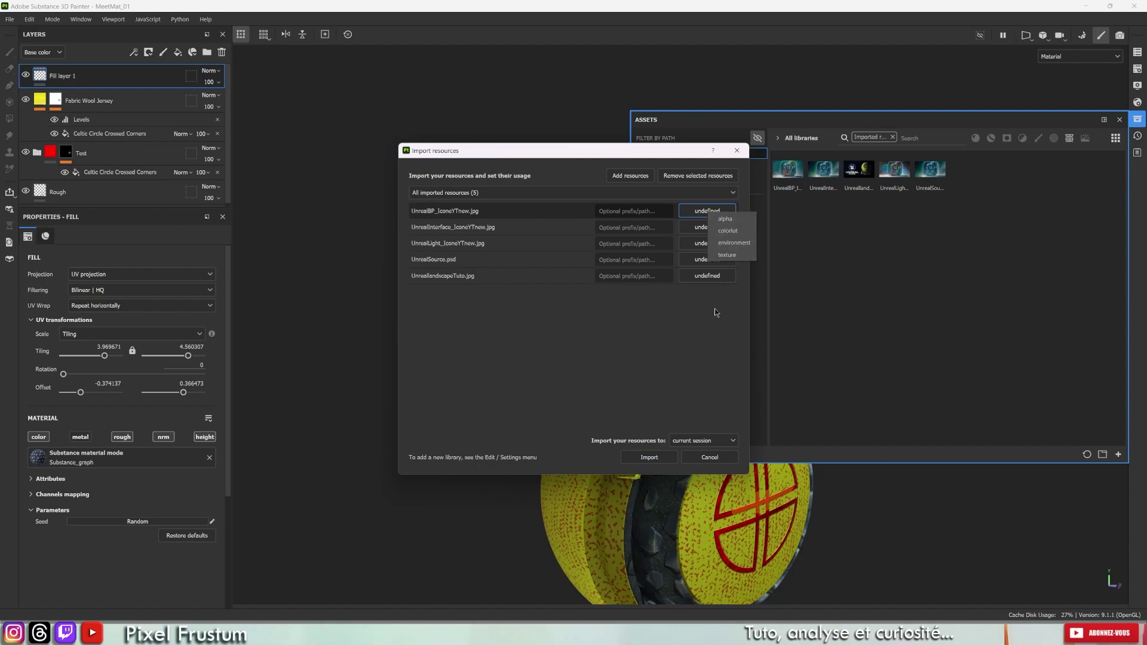
{"action": "left_click", "coordinate": [686, 357]}
{"action": "left_click", "coordinate": [699, 441]}
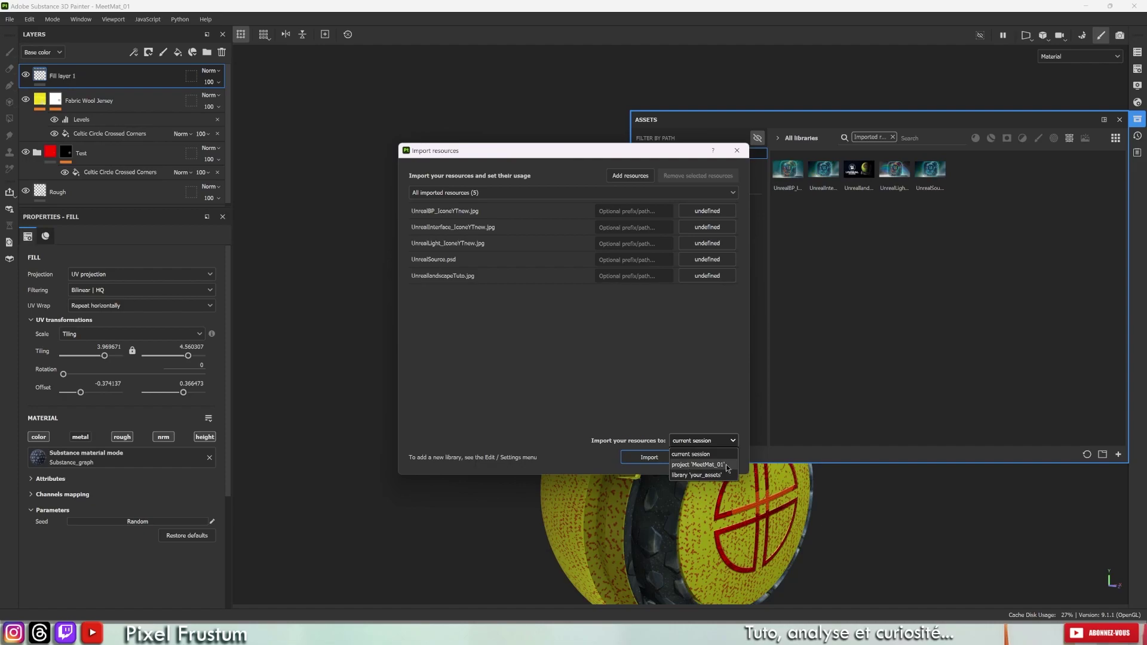
{"action": "left_click", "coordinate": [658, 152]}
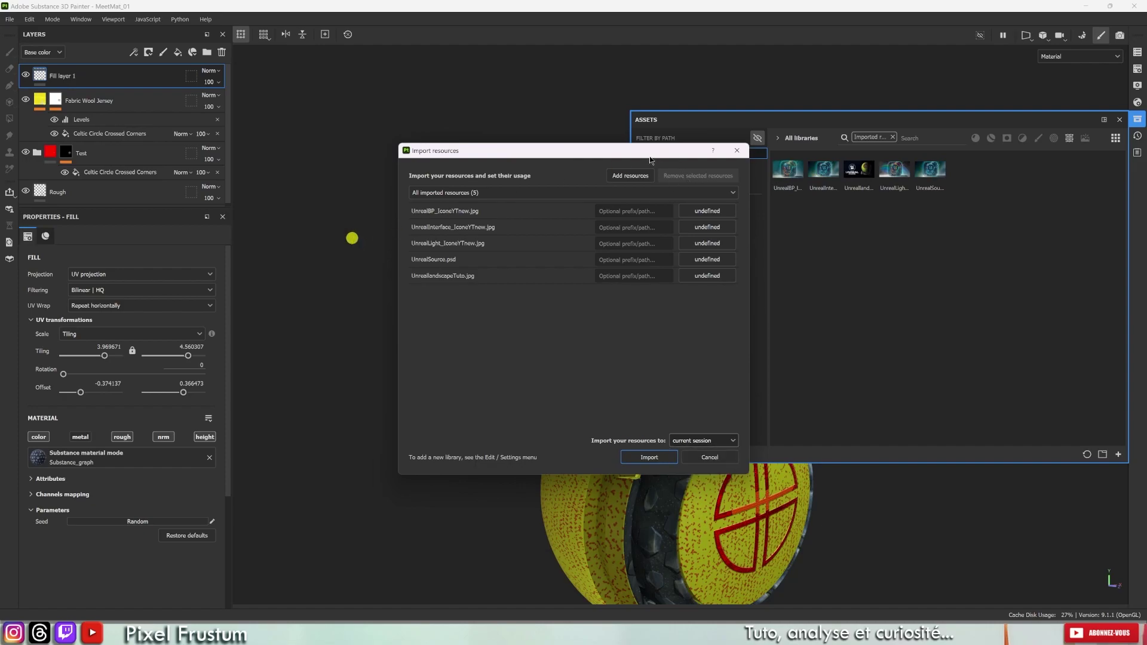
Step: Move the import dialog to the lower left and set the destination to library your_assets
{"action": "mouse_move", "coordinate": [658, 150]}
{"action": "left_mouse_down"}
{"action": "mouse_move", "coordinate": [275, 274]}
{"action": "mouse_move", "coordinate": [292, 264]}
{"action": "left_mouse_up"}
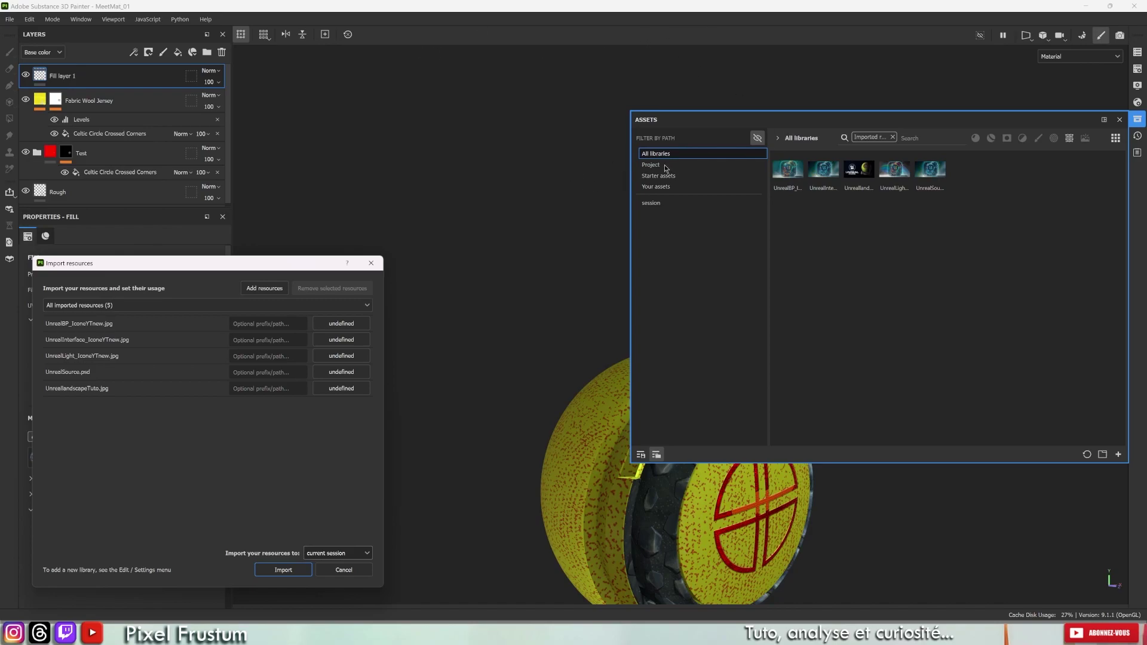
{"action": "left_click", "coordinate": [344, 554]}
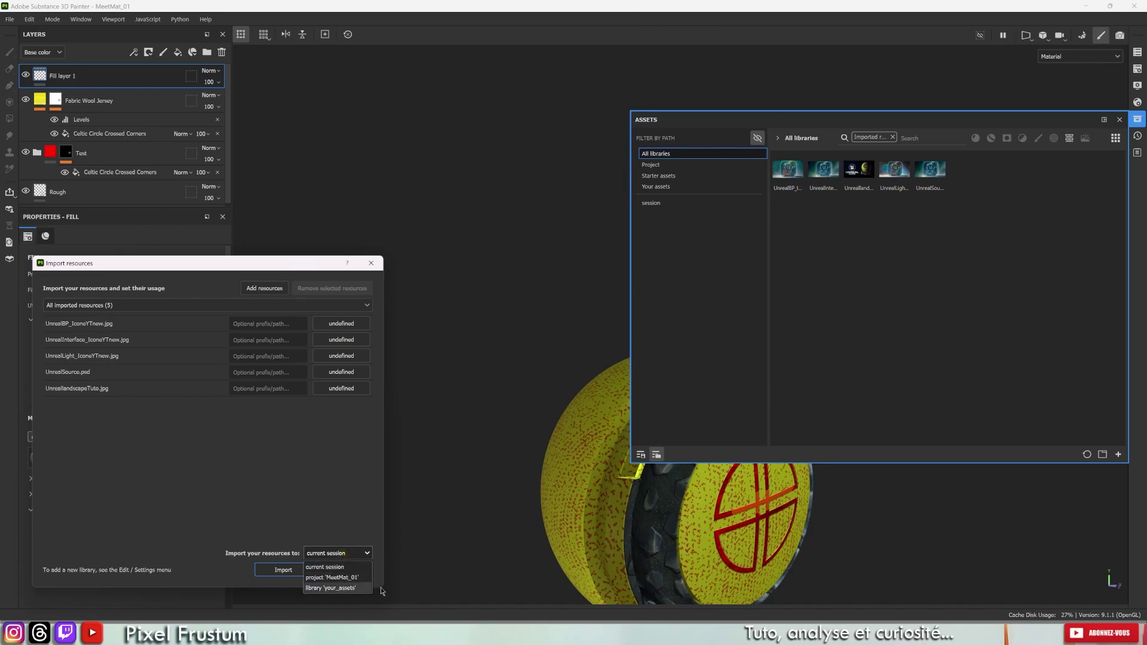
{"action": "left_click", "coordinate": [349, 588]}
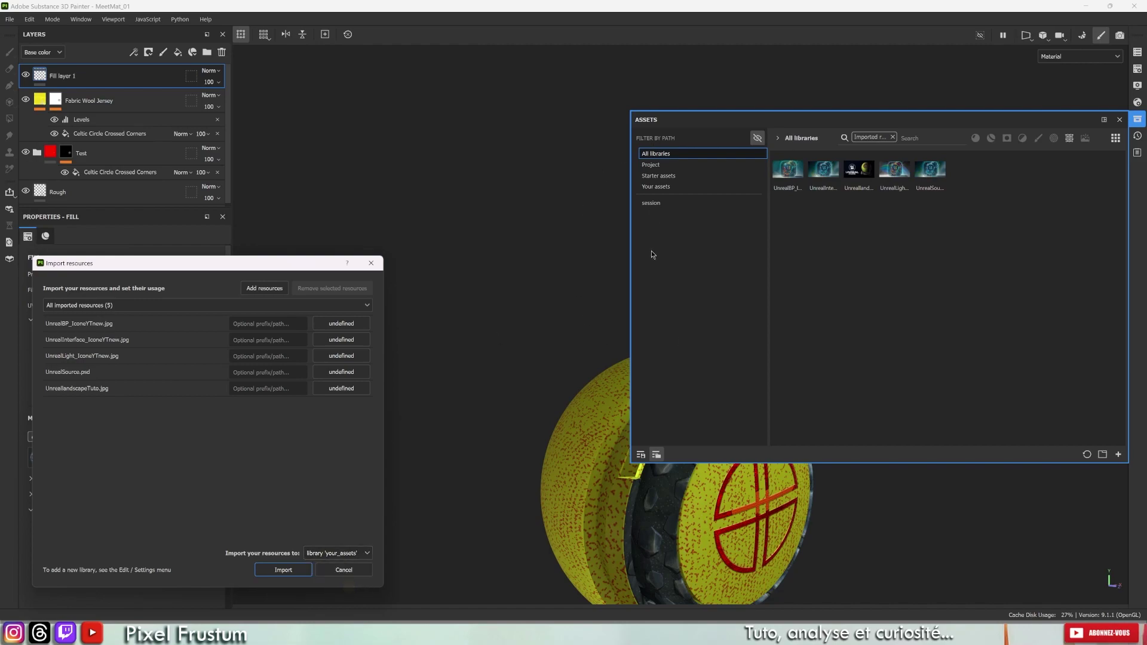